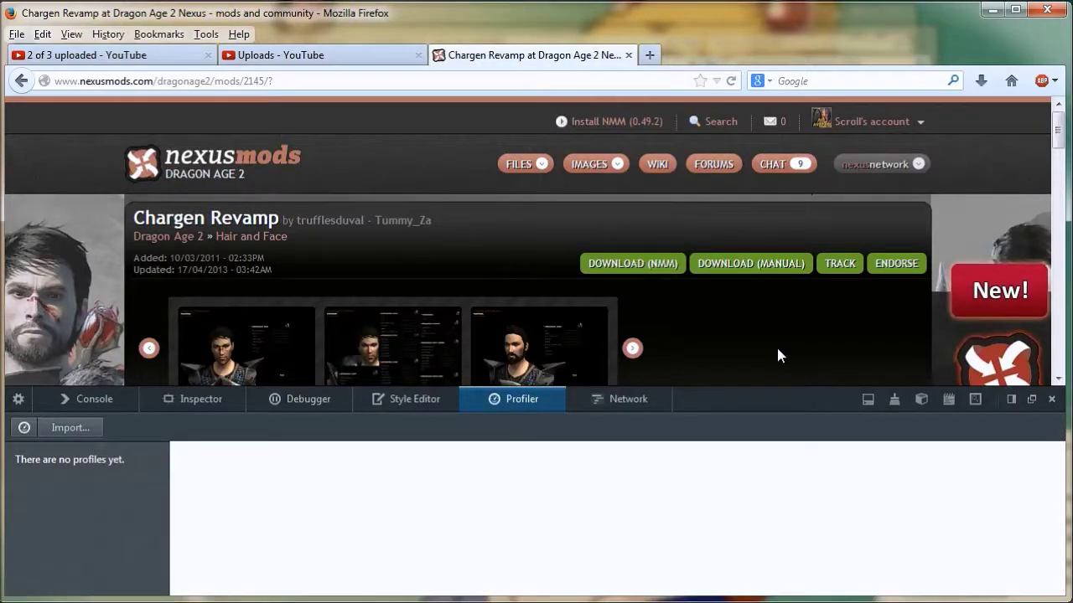
- Close the developer tools pane on the Chargen Revamp mod page
{"action": "scroll", "coordinate": [671, 330], "scroll_direction": "down", "scroll_amount": 5}
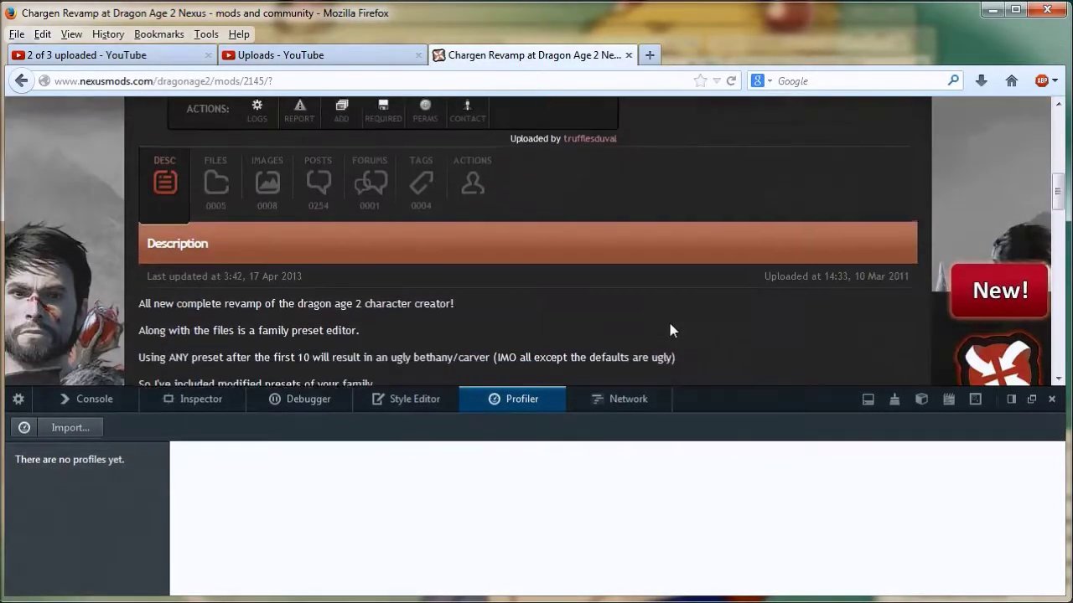
{"action": "scroll", "coordinate": [671, 330], "scroll_direction": "up", "scroll_amount": 5}
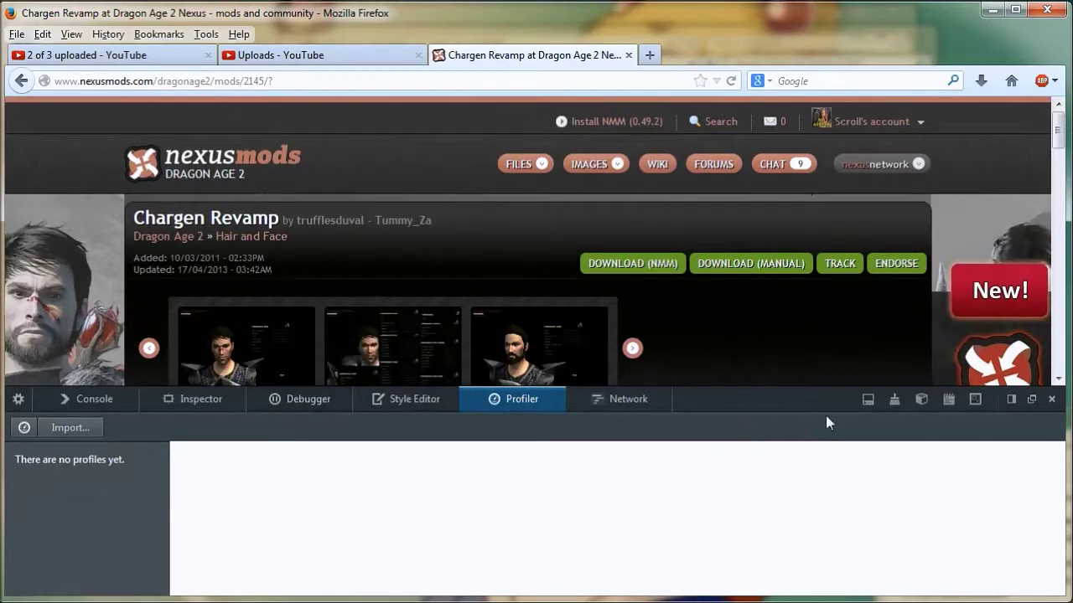
{"action": "left_click", "coordinate": [1052, 399]}
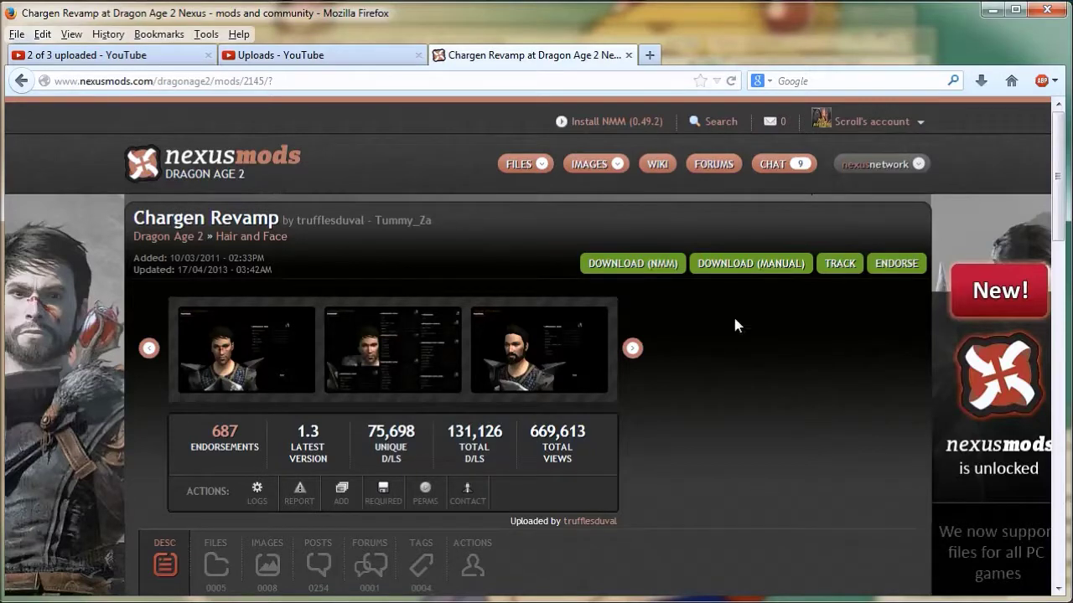
- Review the Chargen Revamp mod page, including its description, recommended files, changelog and known issues
{"action": "scroll", "coordinate": [696, 401], "scroll_direction": "down", "scroll_amount": 1}
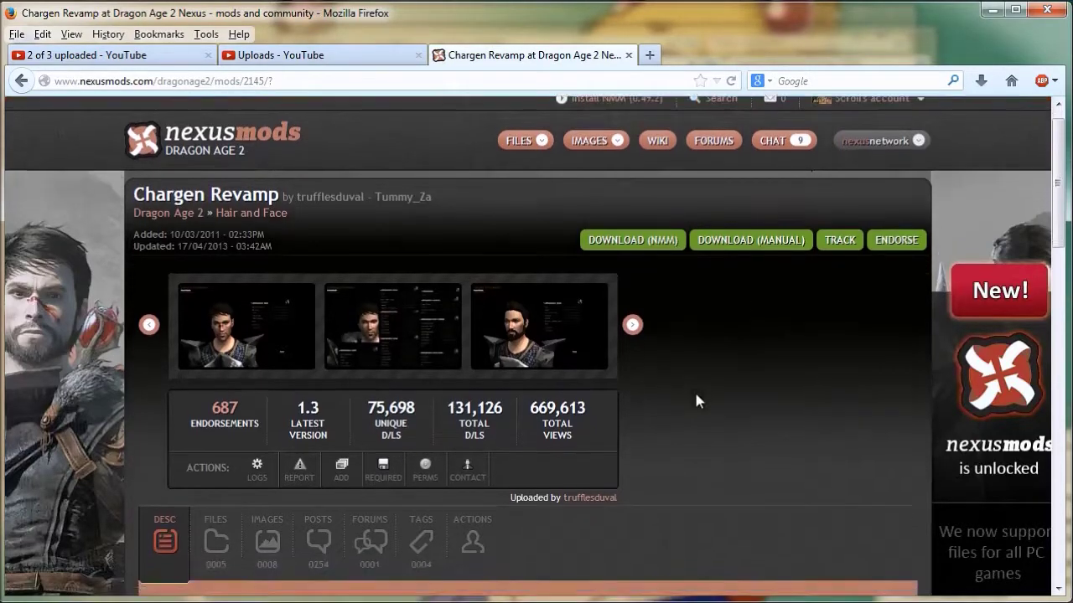
{"action": "scroll", "coordinate": [696, 401], "scroll_direction": "down", "scroll_amount": 3}
{"action": "scroll", "coordinate": [695, 401], "scroll_direction": "up", "scroll_amount": 4}
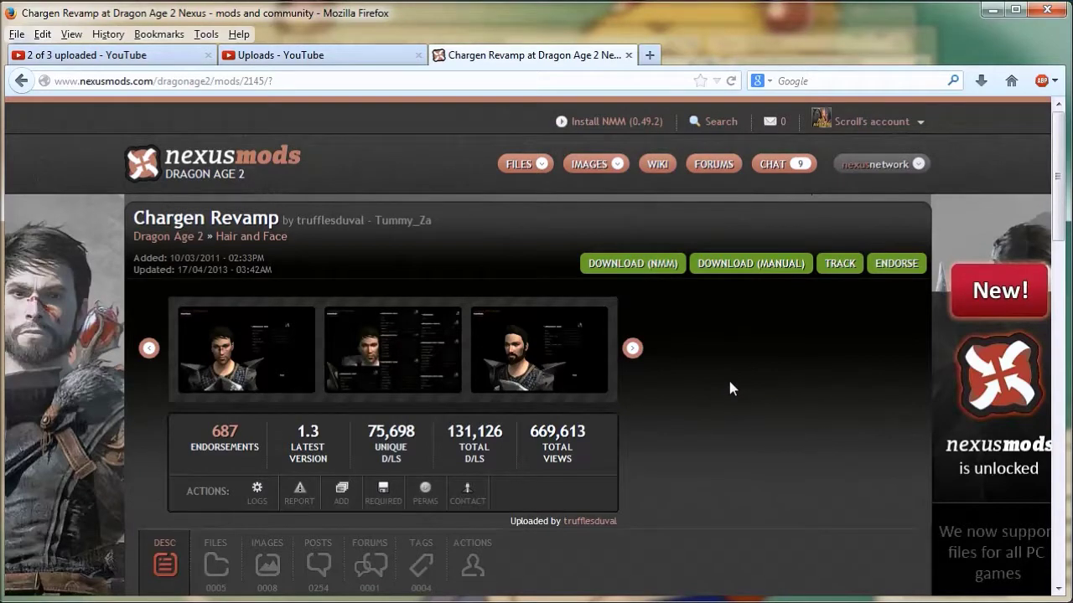
{"action": "scroll", "coordinate": [704, 399], "scroll_direction": "down", "scroll_amount": 2}
{"action": "scroll", "coordinate": [713, 318], "scroll_direction": "down", "scroll_amount": 2}
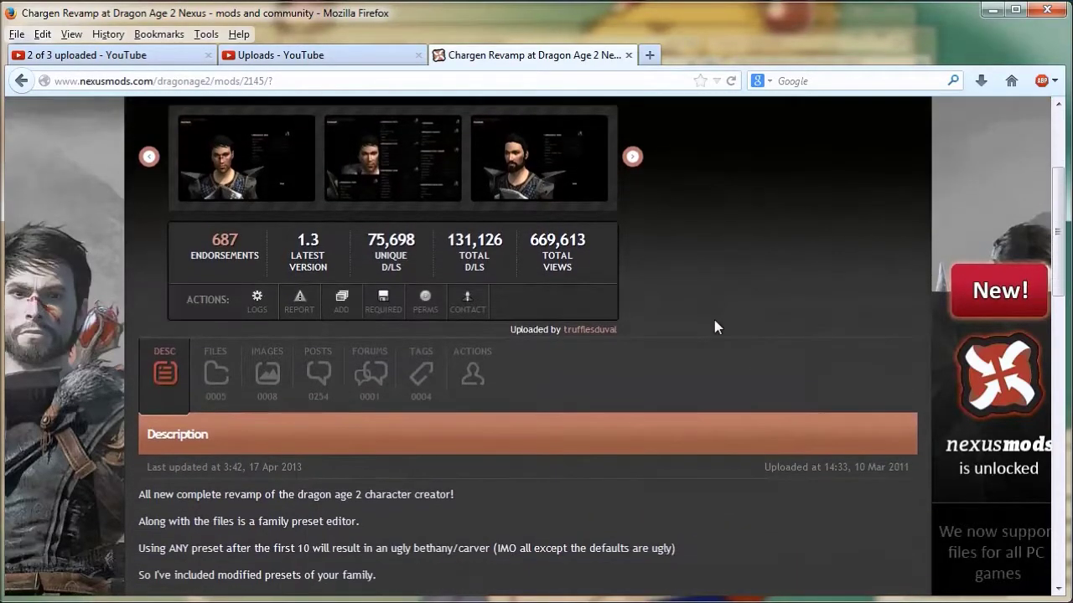
{"action": "scroll", "coordinate": [655, 353], "scroll_direction": "up", "scroll_amount": 3}
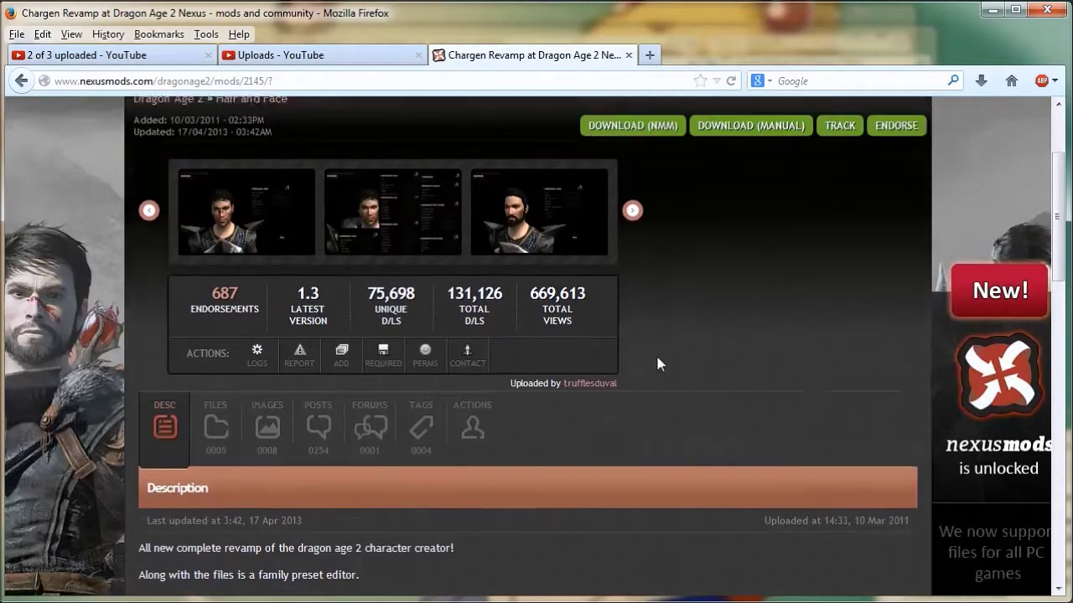
{"action": "scroll", "coordinate": [688, 372], "scroll_direction": "down", "scroll_amount": 4}
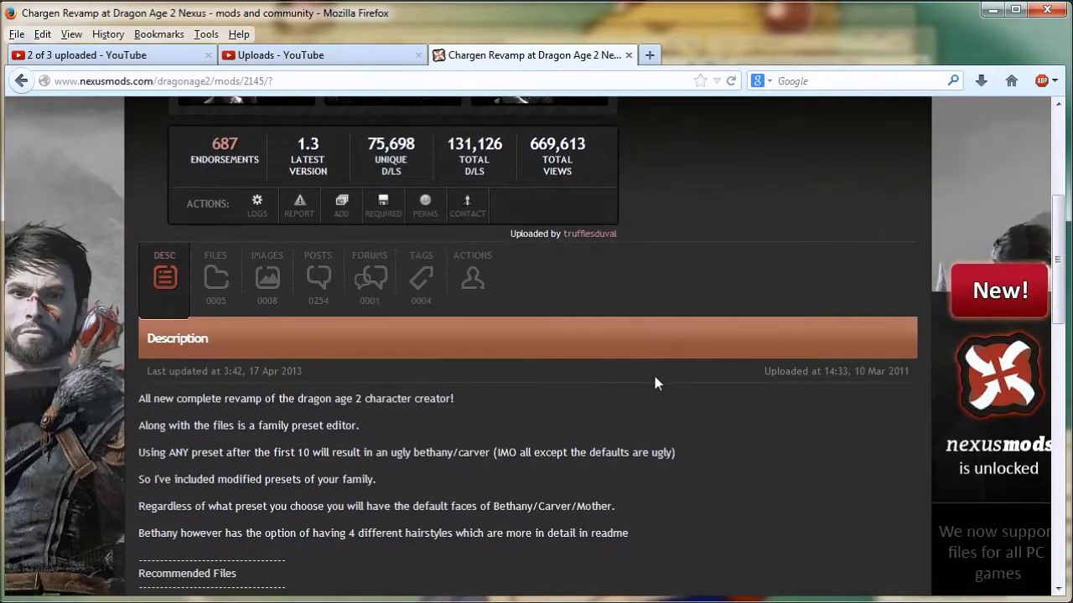
{"action": "scroll", "coordinate": [644, 373], "scroll_direction": "down", "scroll_amount": 4}
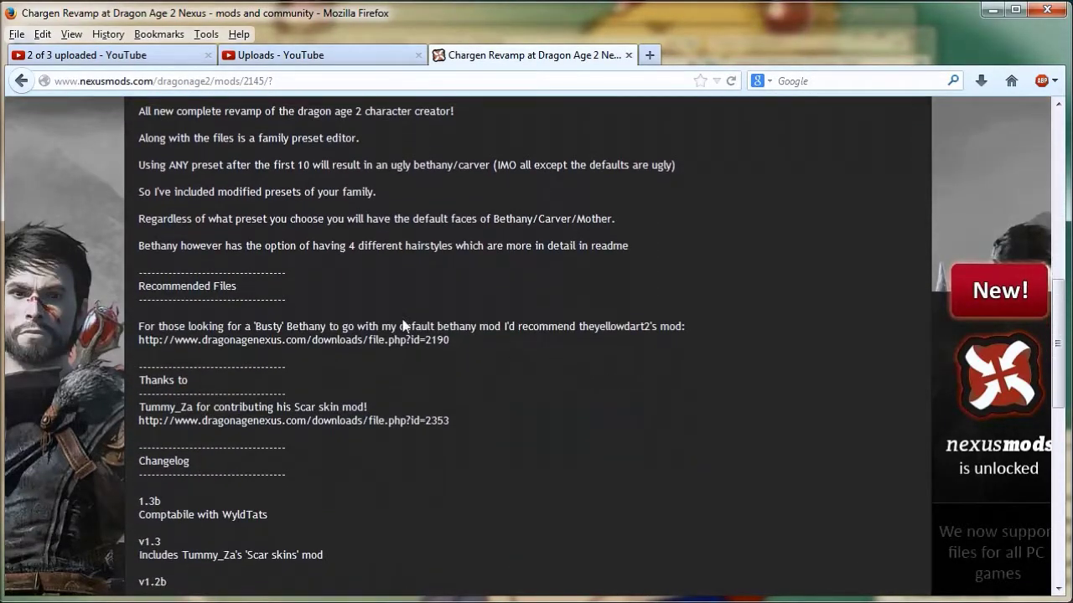
{"action": "scroll", "coordinate": [507, 362], "scroll_direction": "down", "scroll_amount": 3}
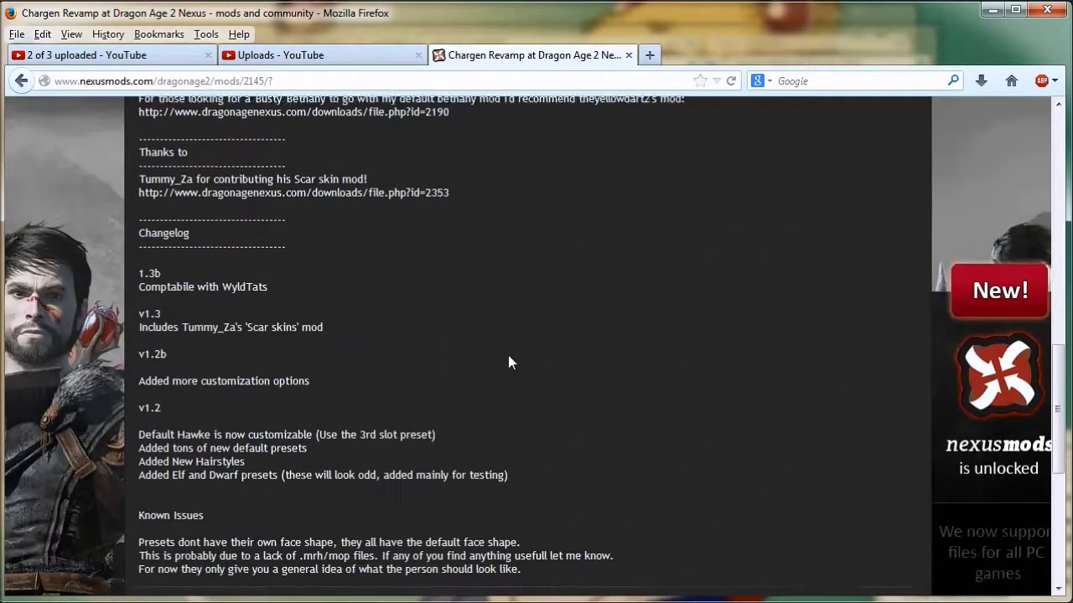
{"action": "scroll", "coordinate": [506, 282], "scroll_direction": "down", "scroll_amount": 2}
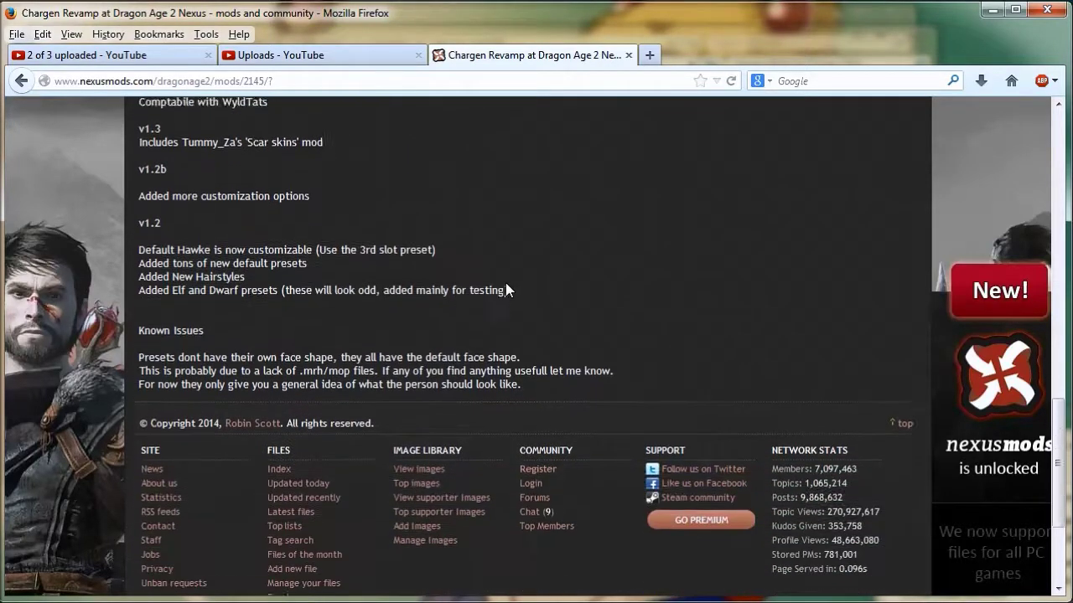
{"action": "scroll", "coordinate": [506, 282], "scroll_direction": "up", "scroll_amount": 2}
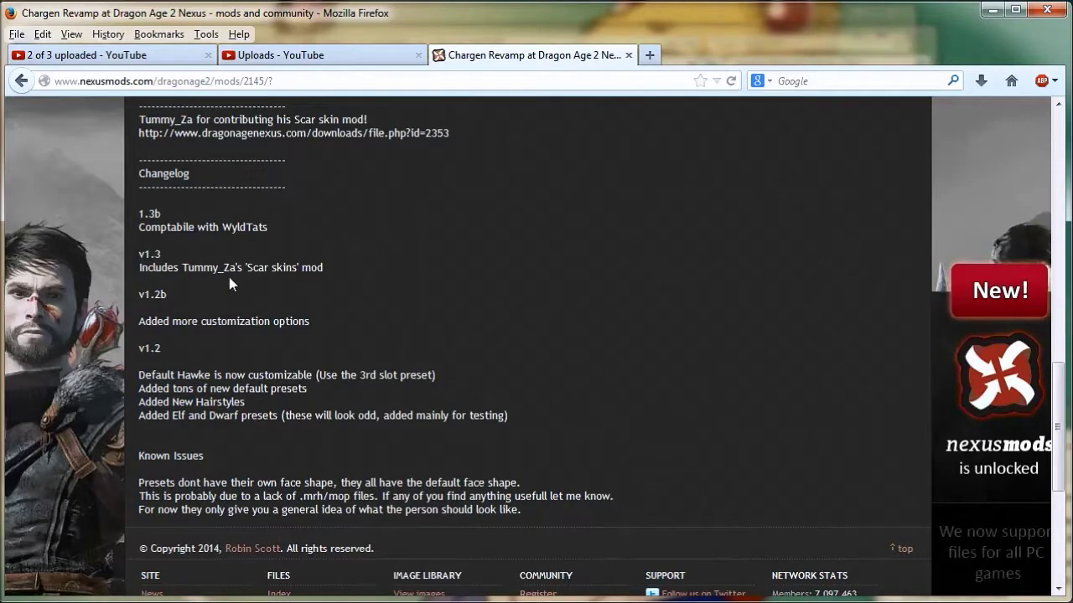
{"action": "left_click_drag", "start_coordinate": [140, 268], "coordinate": [337, 272]}
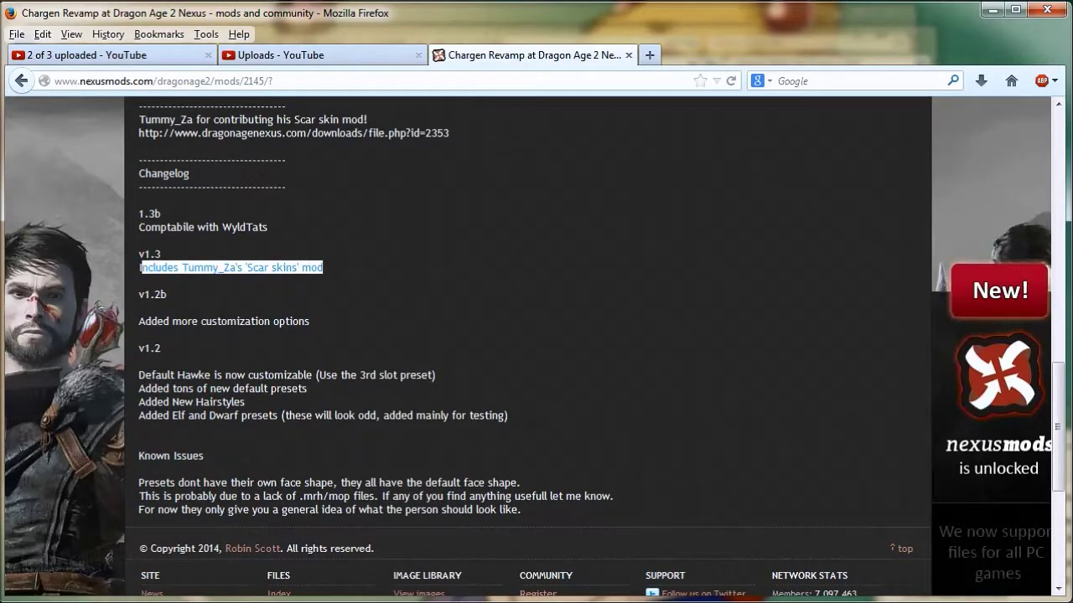
{"action": "left_click", "coordinate": [268, 264]}
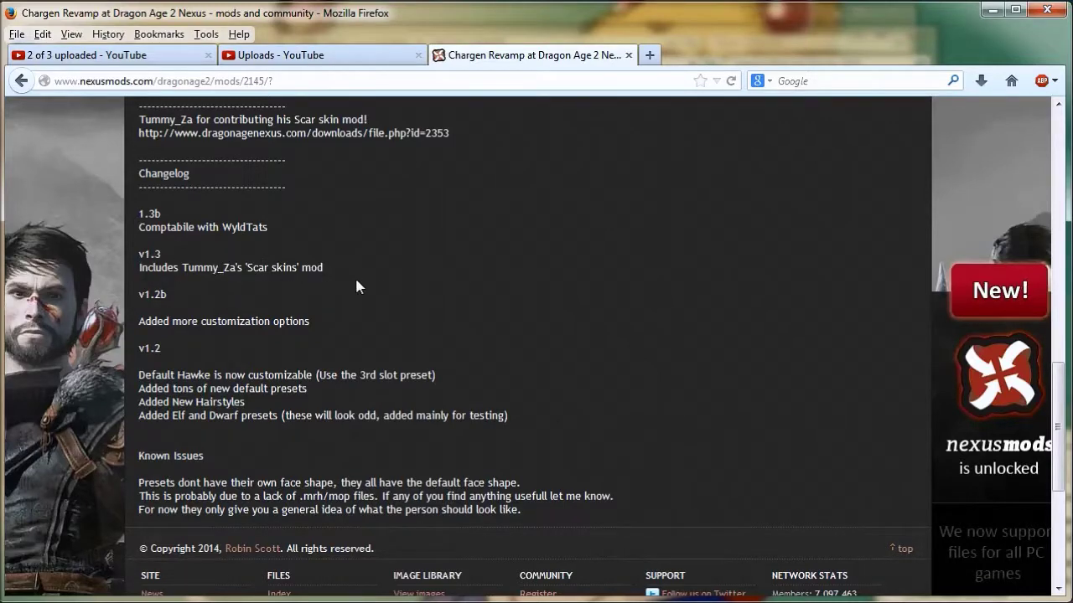
{"action": "scroll", "coordinate": [380, 292], "scroll_direction": "up", "scroll_amount": 8}
{"action": "scroll", "coordinate": [383, 416], "scroll_direction": "up", "scroll_amount": 6}
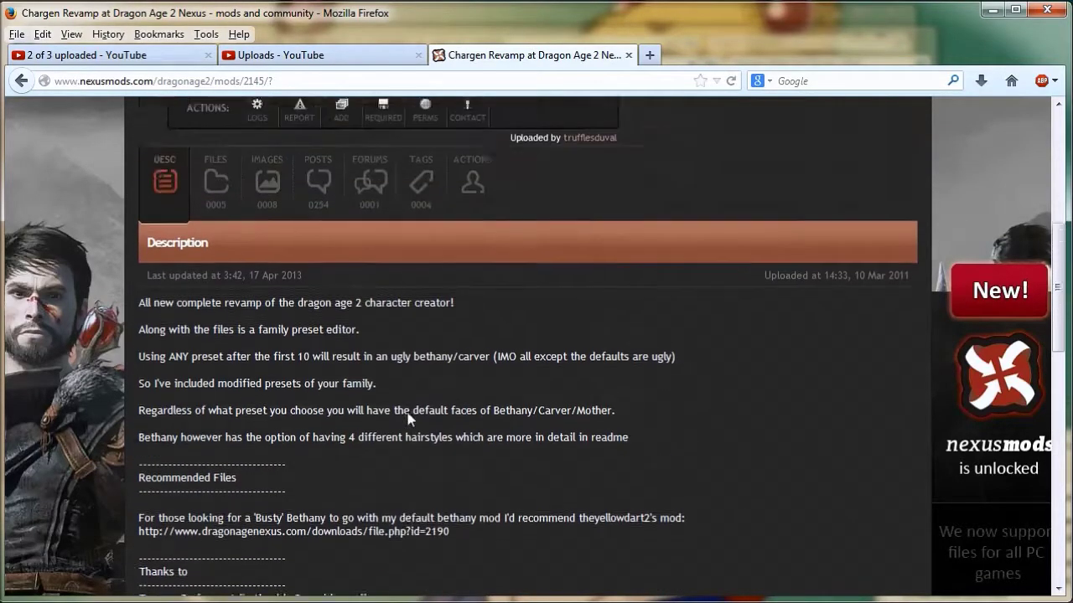
{"action": "scroll", "coordinate": [652, 389], "scroll_direction": "up", "scroll_amount": 4}
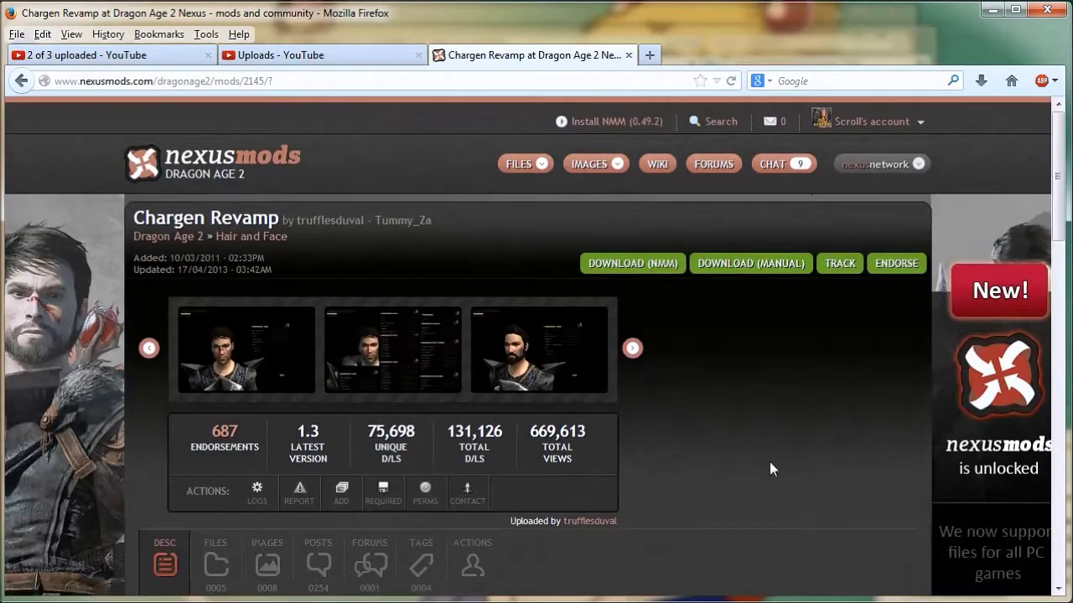
- Switch to the Mods for Canon_DA2 folder in Windows Explorer and extract 13c-2145-1-3c.rar in place inside its Chargen Revamp folder
{"action": "left_click", "coordinate": [618, 262]}
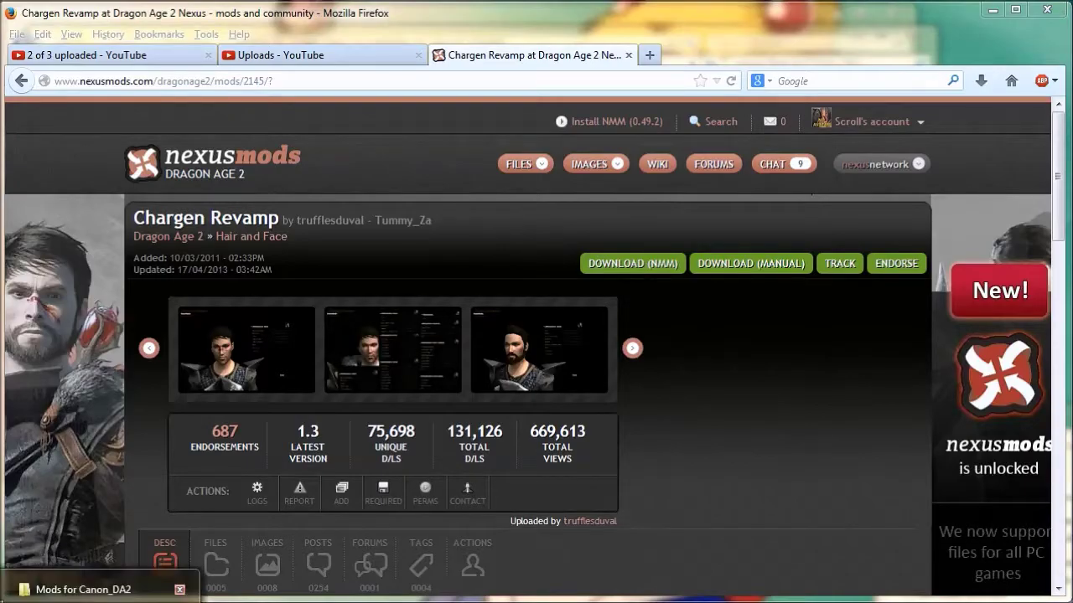
{"action": "left_click", "coordinate": [177, 589]}
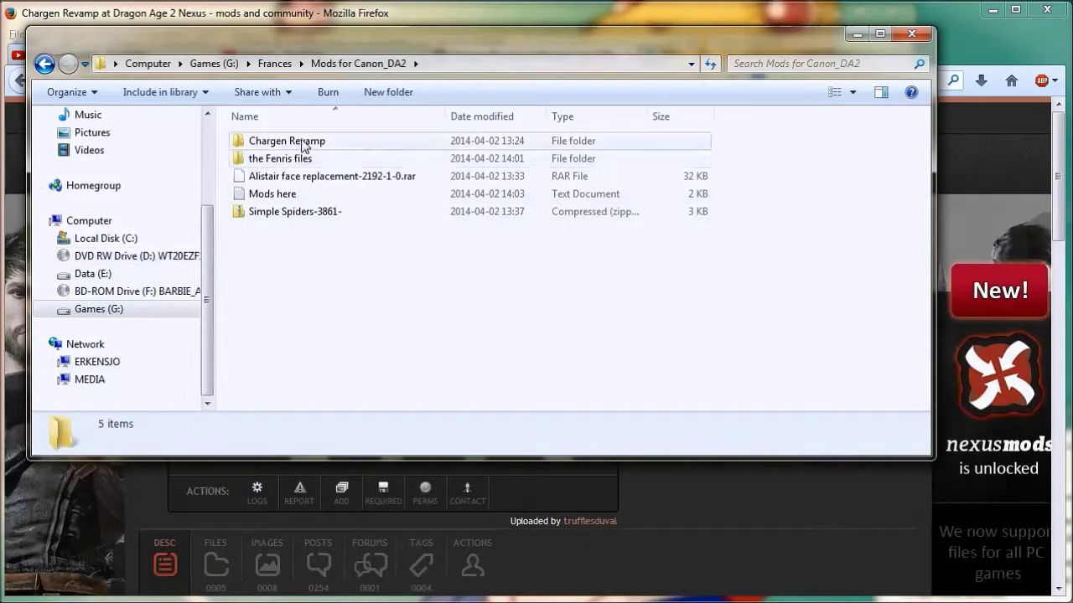
{"action": "double_click", "coordinate": [311, 141]}
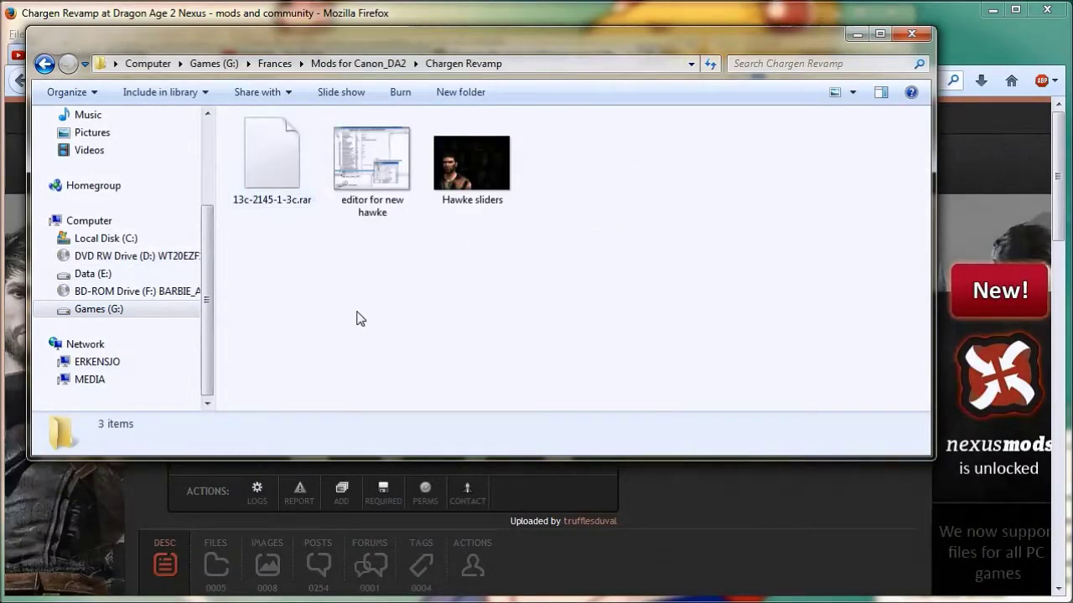
{"action": "right_click", "coordinate": [254, 157]}
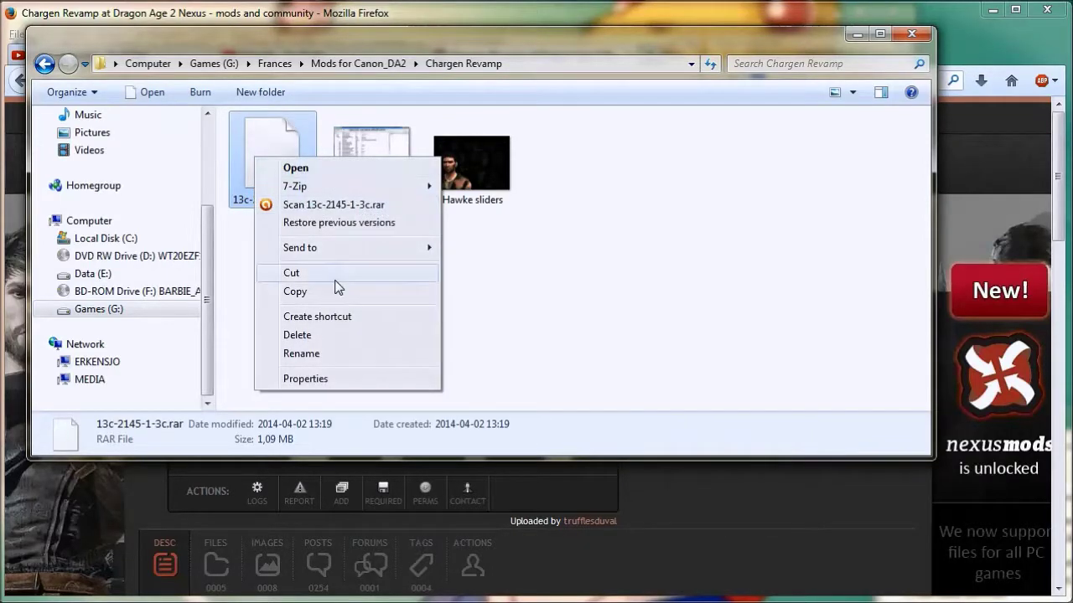
{"action": "mouse_move", "coordinate": [327, 186]}
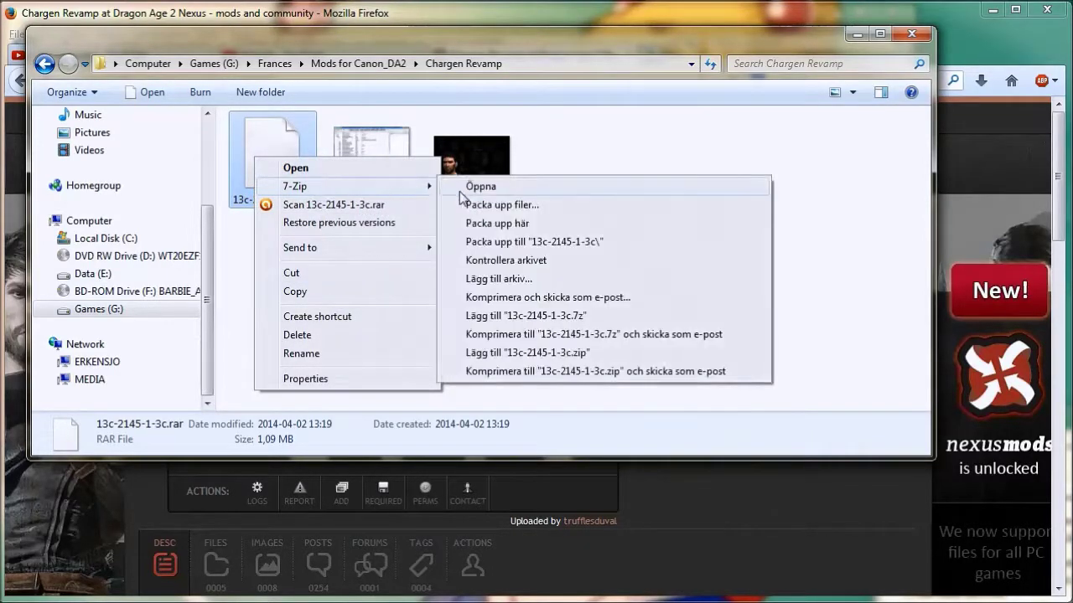
{"action": "left_click", "coordinate": [527, 223]}
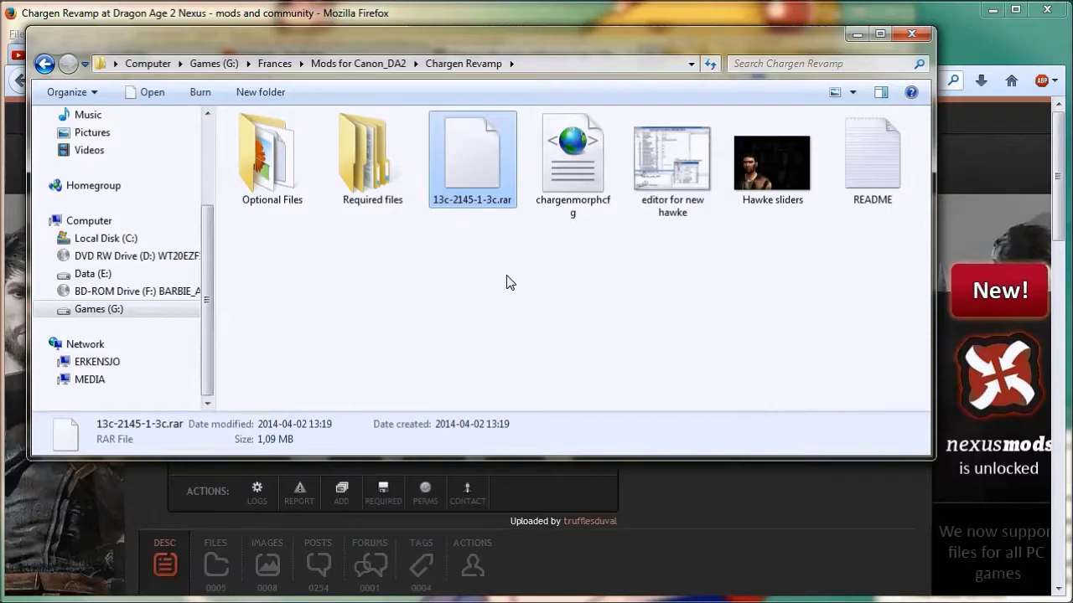
- Copy the extracted chargenmorphcfg file into a new folder named chargen inside Dragon Age 2's packages > core > override folder
{"action": "left_click", "coordinate": [571, 184]}
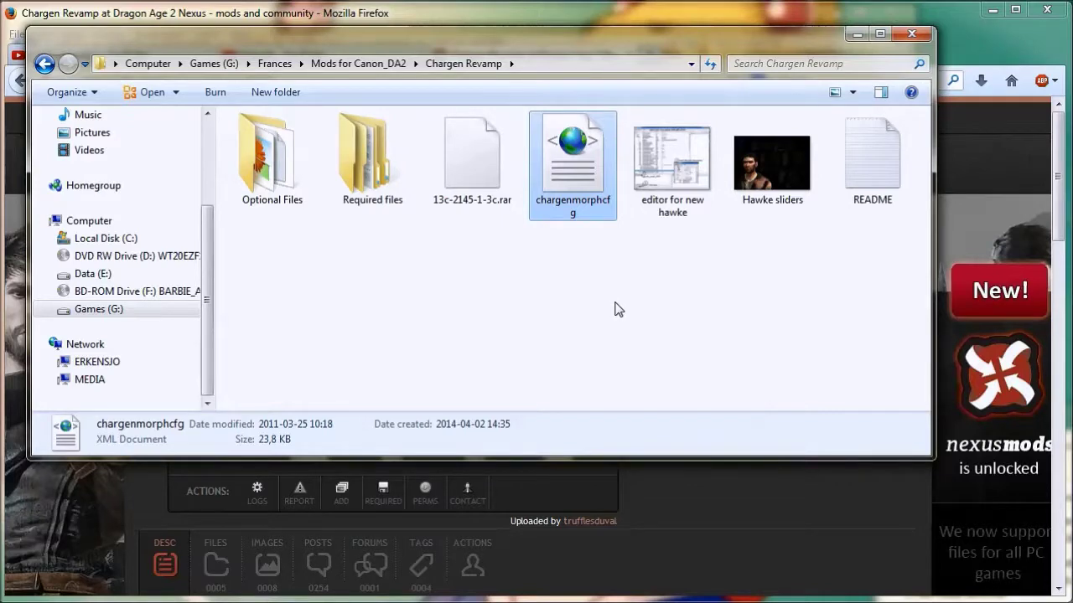
{"action": "left_click", "coordinate": [50, 587]}
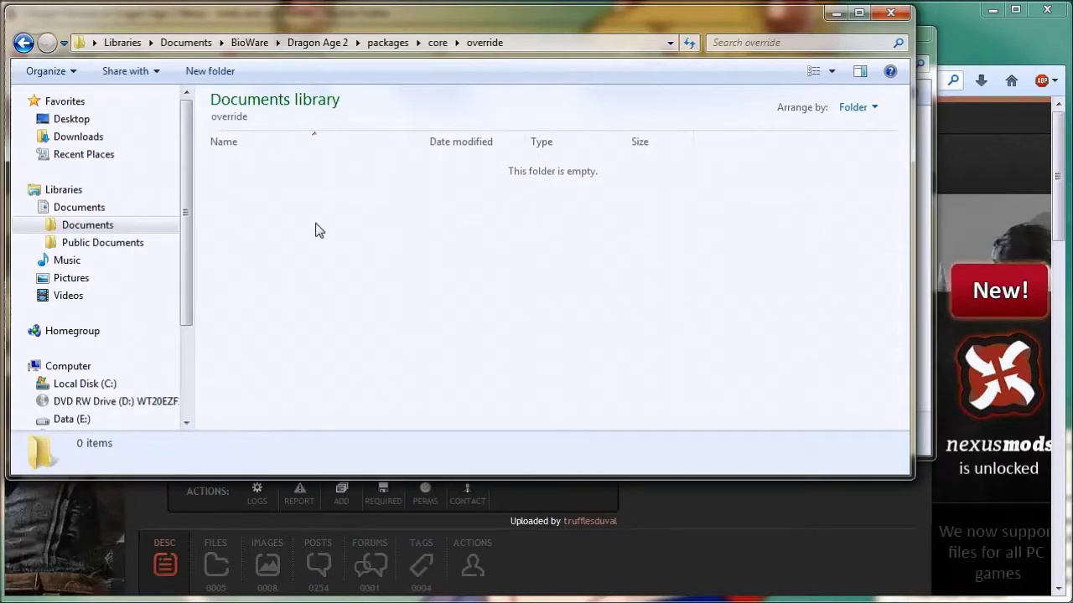
{"action": "right_click", "coordinate": [315, 223]}
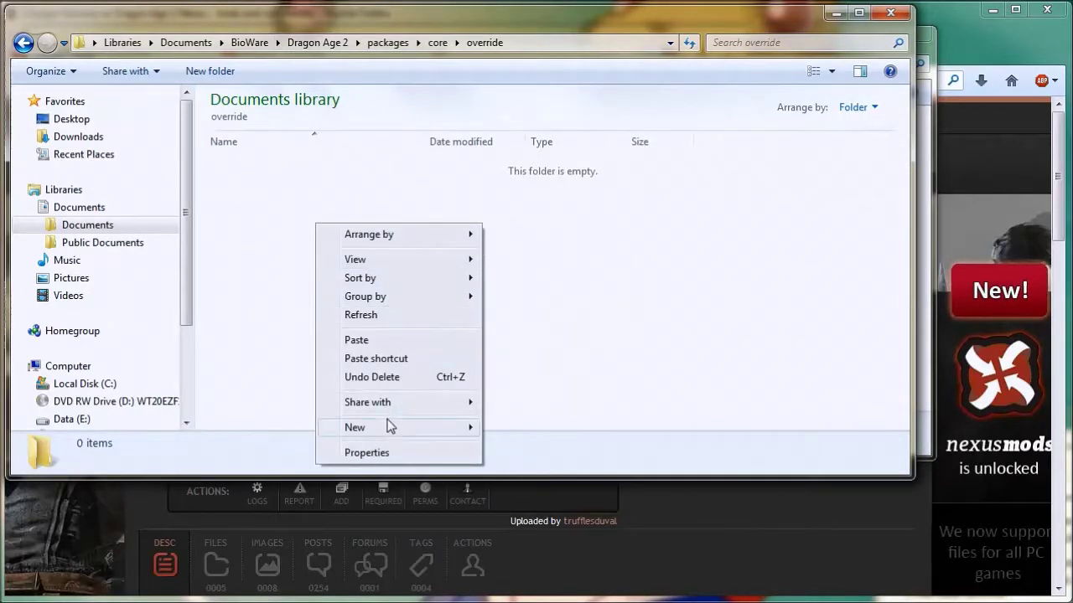
{"action": "mouse_move", "coordinate": [453, 428]}
{"action": "left_click", "coordinate": [519, 428]}
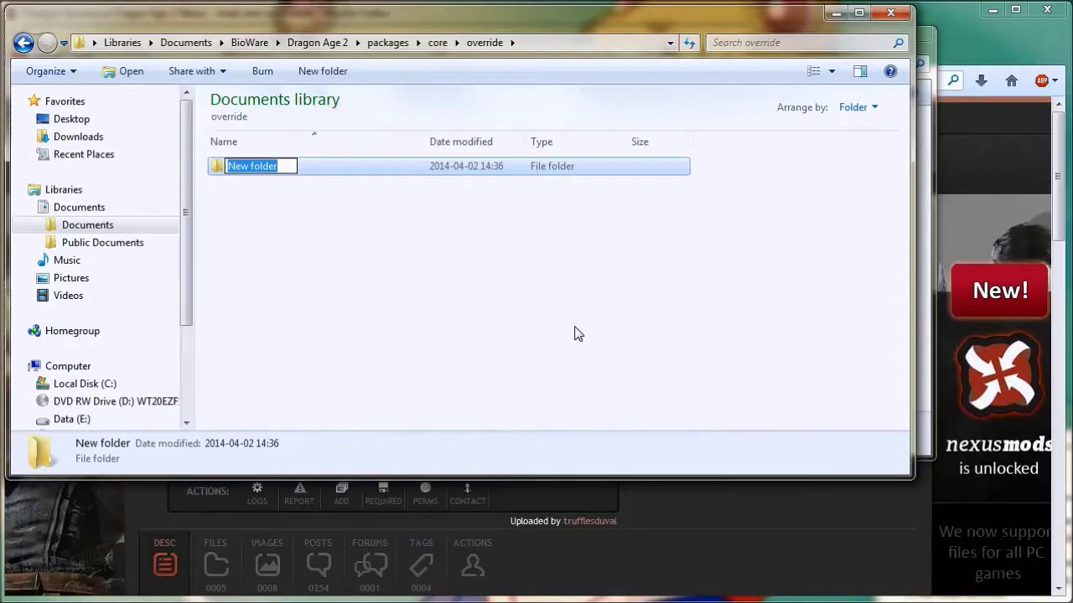
{"action": "type", "text": "chargen"}
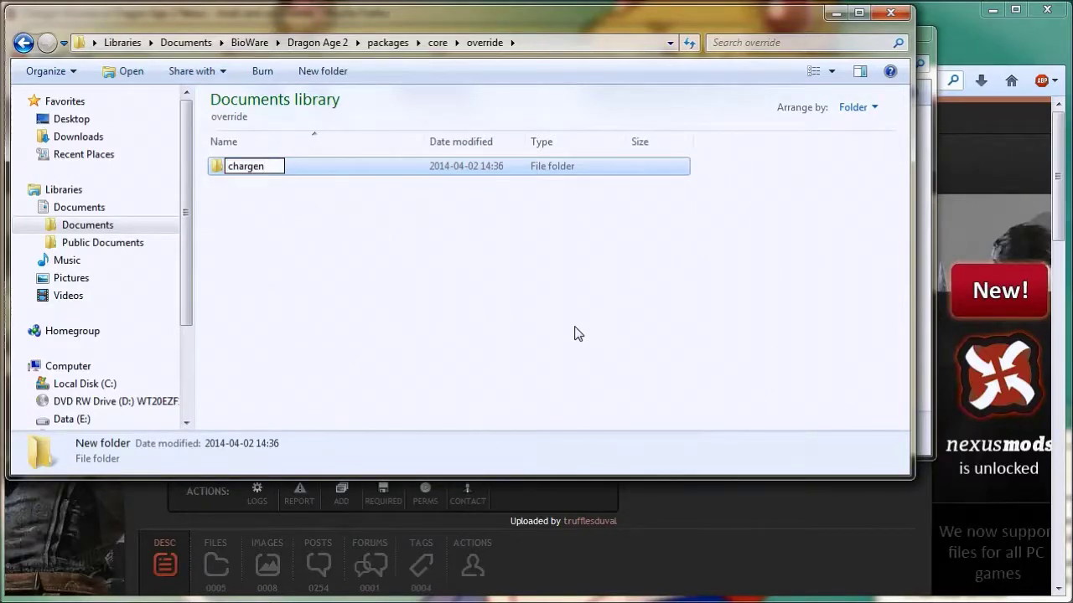
{"action": "key", "text": "Return"}
{"action": "double_click", "coordinate": [247, 165]}
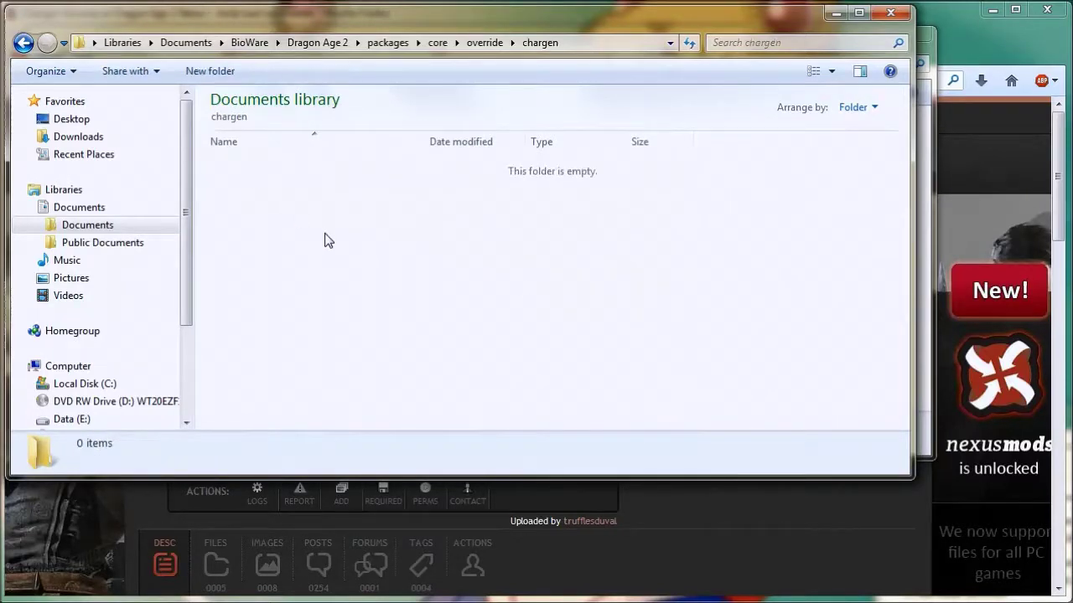
{"action": "key", "text": "ctrl+v"}
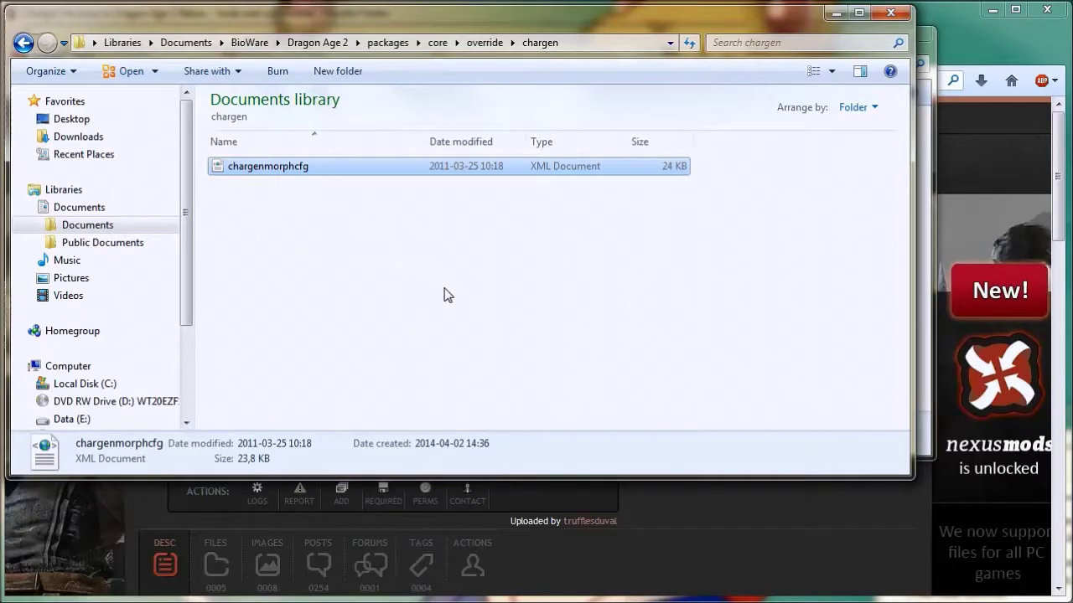
- Copy the patch folder from Chargen Revamp's Required files into Dragon Age 2's packages > core > override folder
{"action": "left_click", "coordinate": [932, 395]}
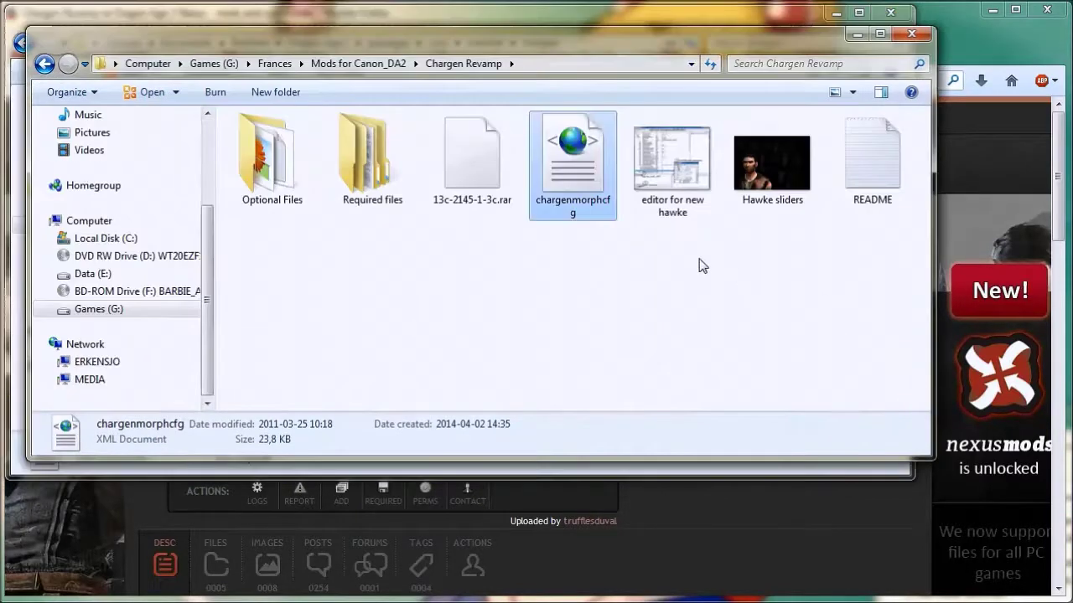
{"action": "double_click", "coordinate": [357, 163]}
{"action": "left_click", "coordinate": [344, 143]}
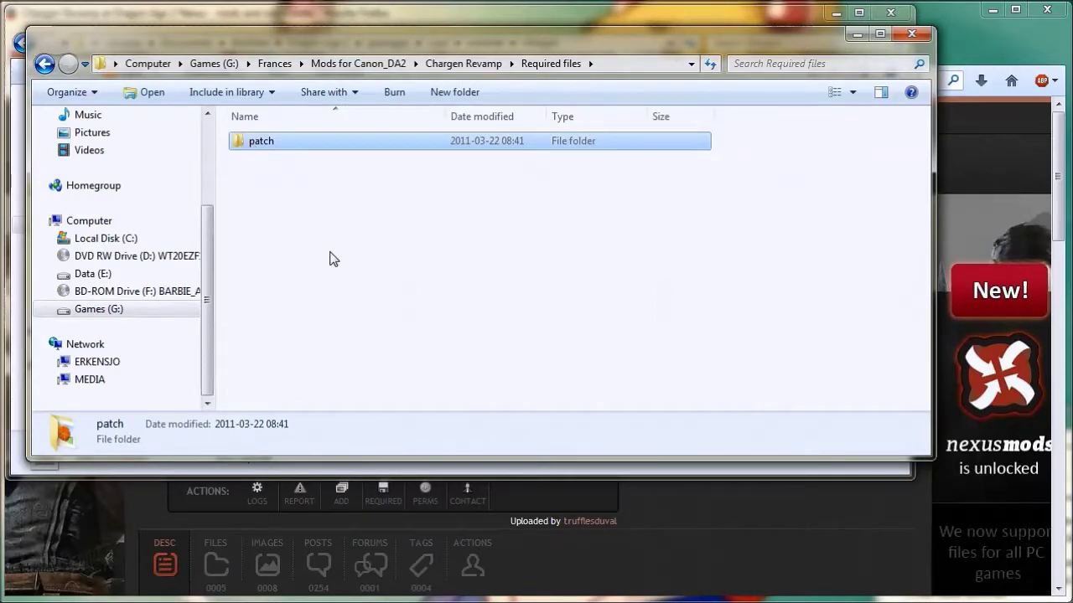
{"action": "double_click", "coordinate": [277, 141]}
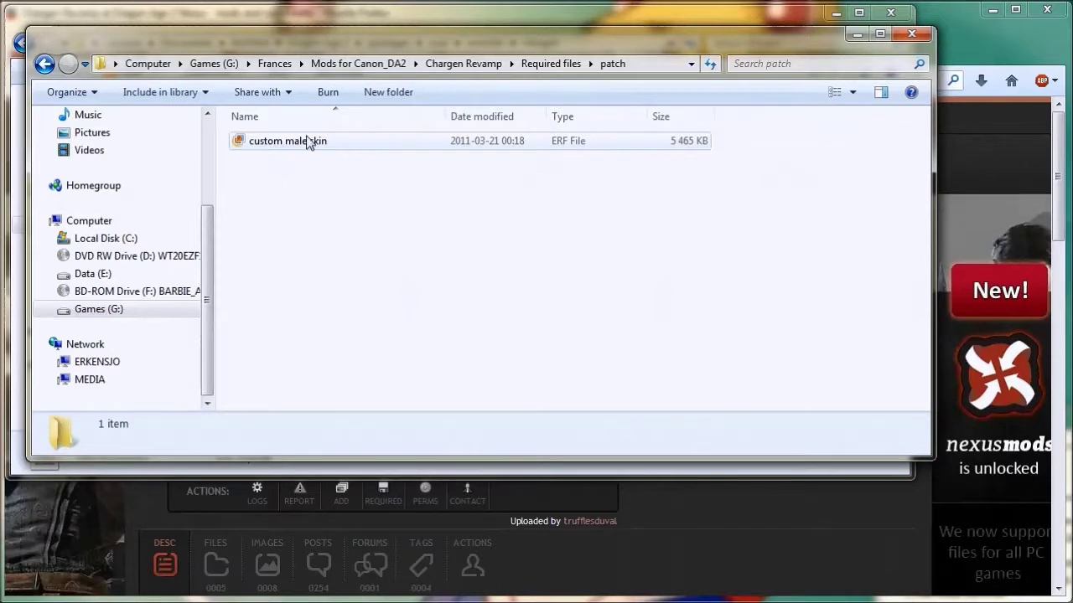
{"action": "left_click", "coordinate": [554, 63]}
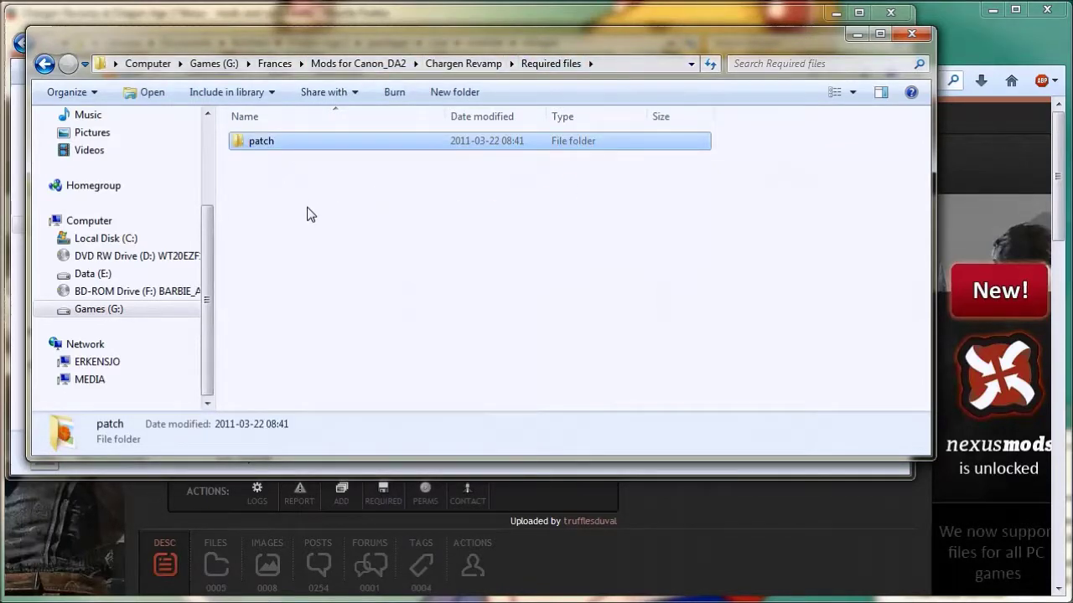
{"action": "left_click", "coordinate": [366, 474]}
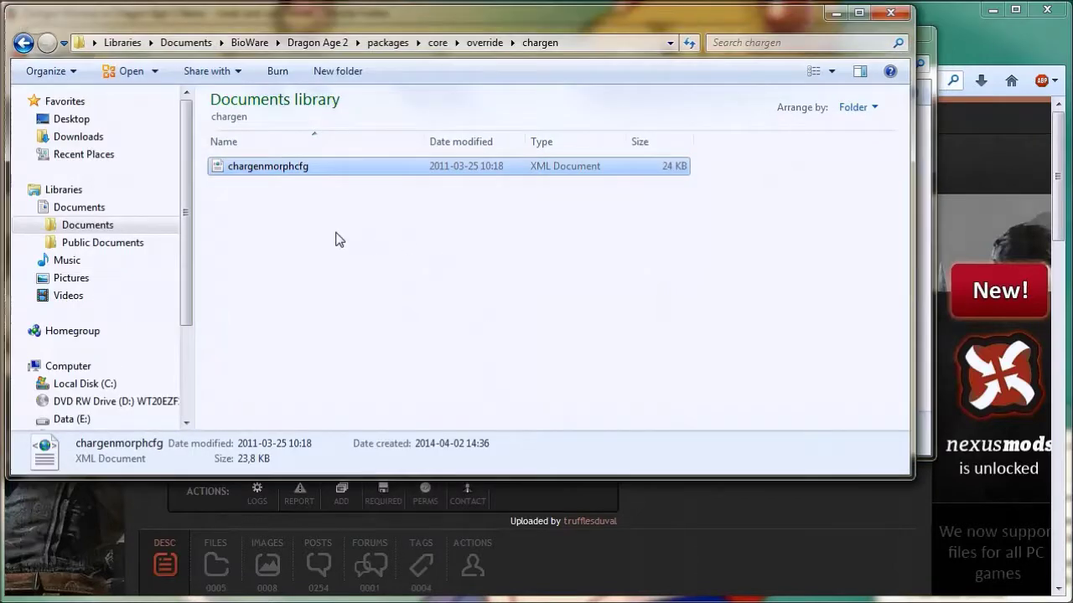
{"action": "left_click", "coordinate": [486, 42]}
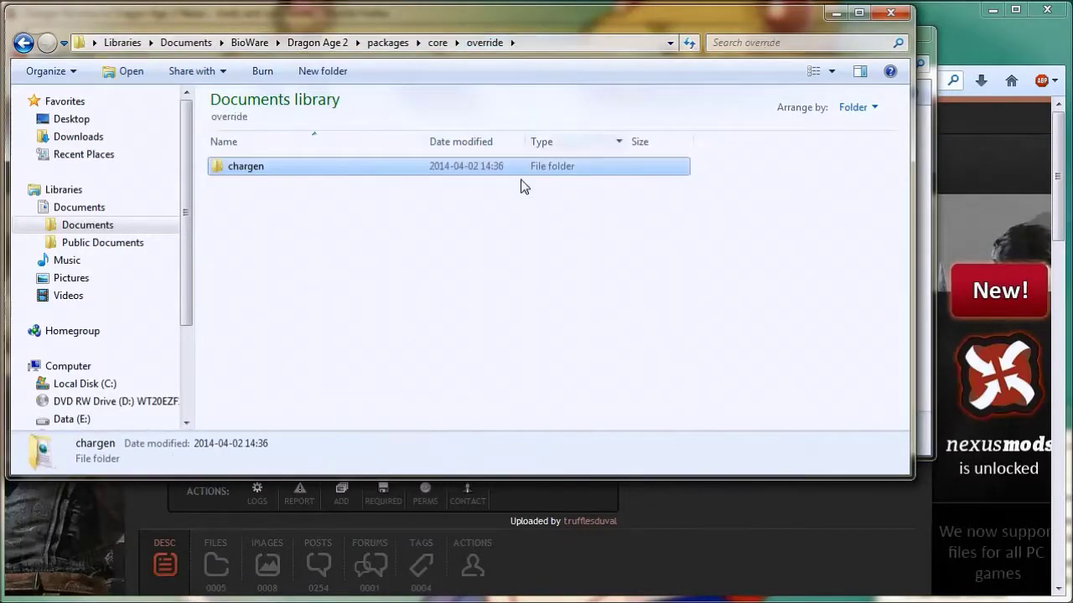
{"action": "key", "text": "ctrl+v"}
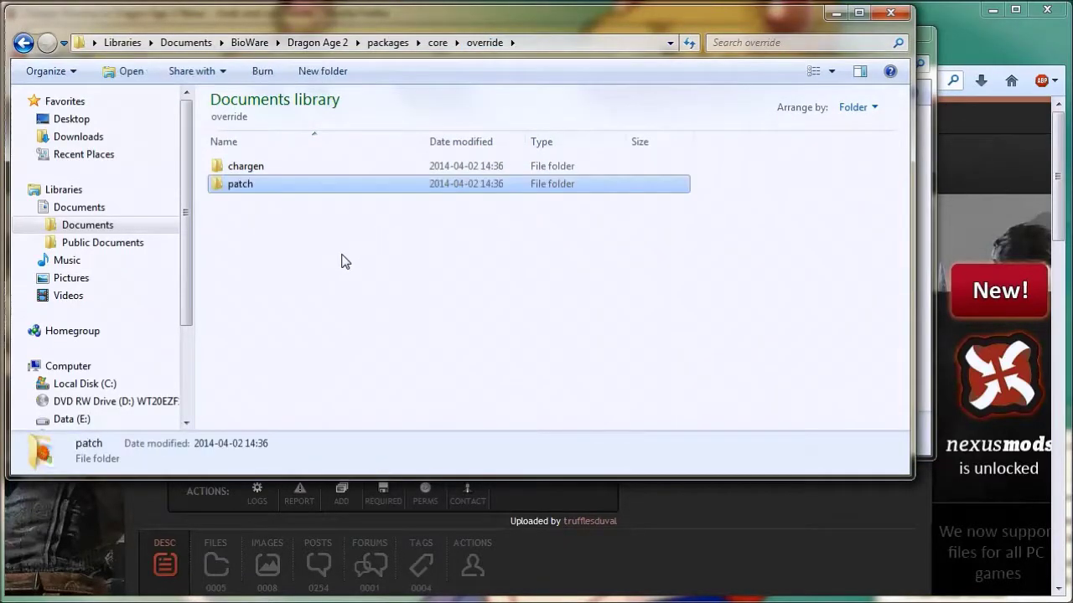
{"action": "left_click", "coordinate": [342, 261]}
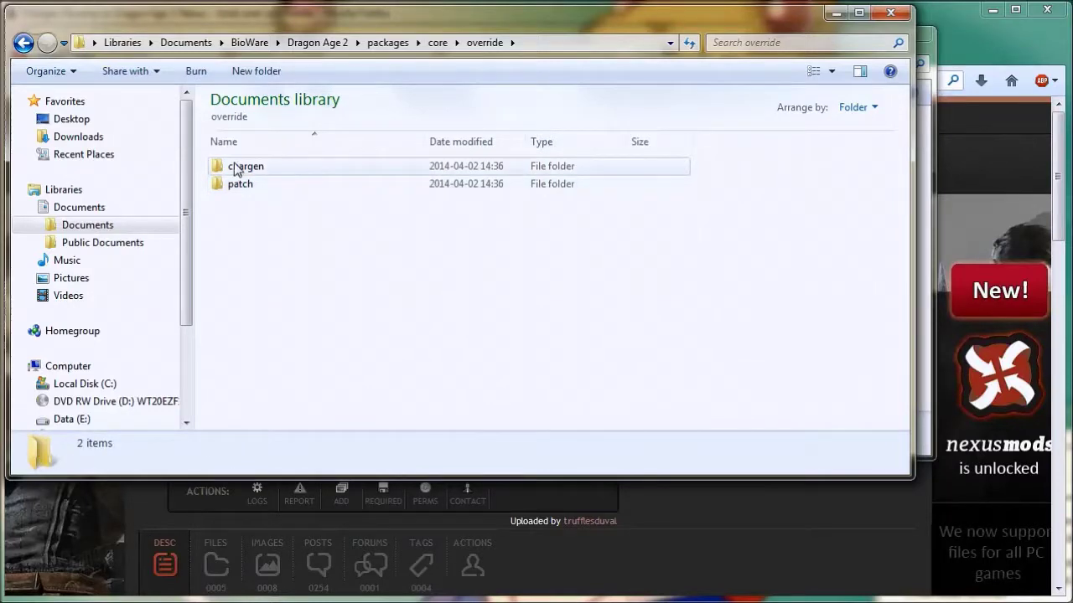
- Copy chargenmorphcfg from the chargen folder directly into the override folder
{"action": "double_click", "coordinate": [243, 168]}
{"action": "left_click", "coordinate": [289, 177]}
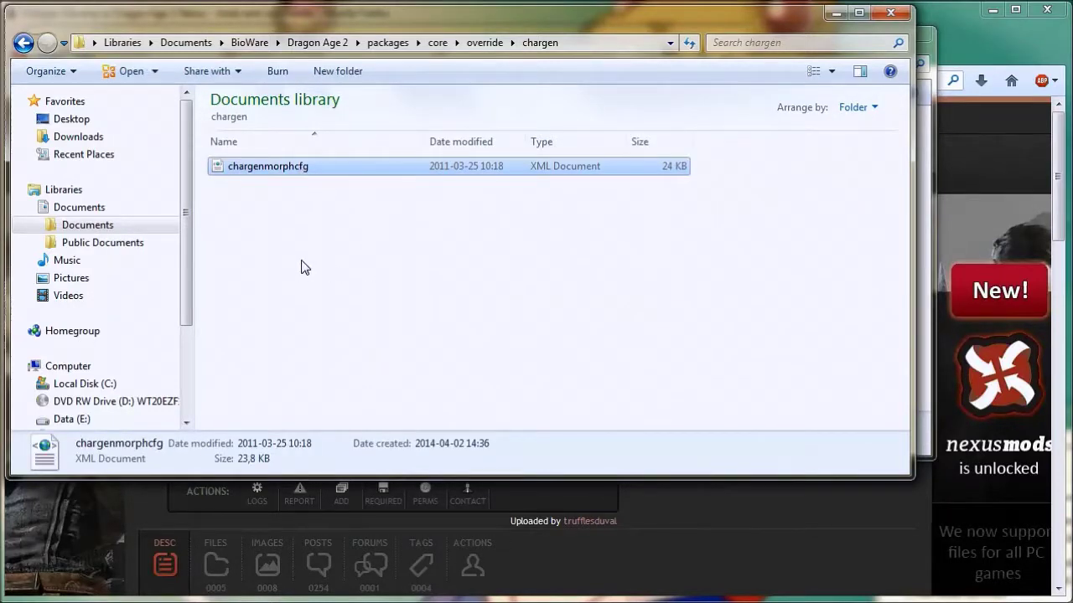
{"action": "left_click", "coordinate": [484, 42]}
{"action": "key", "text": "ctrl+v"}
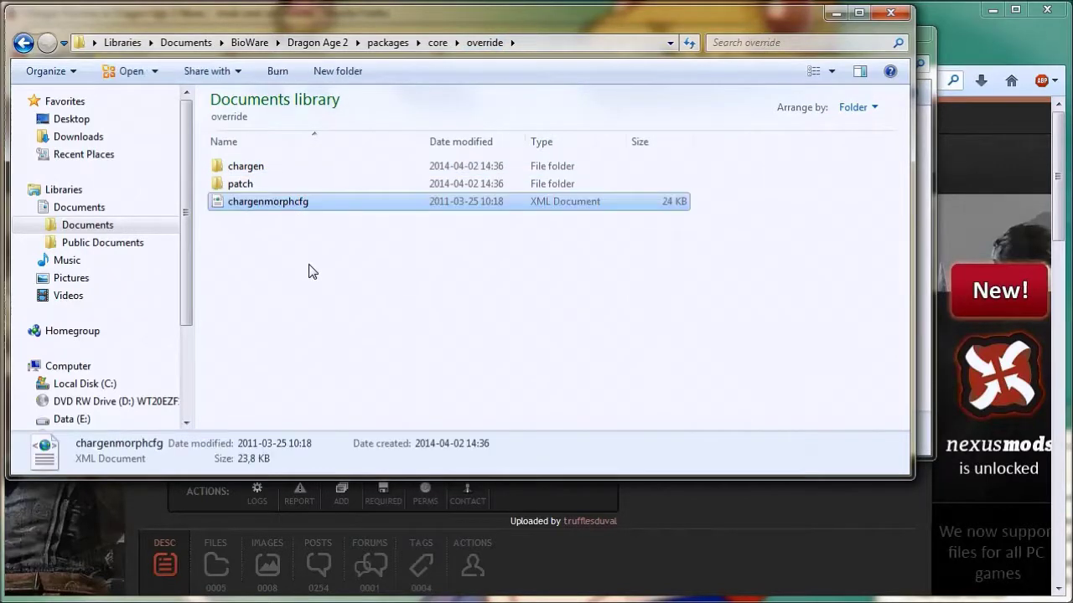
{"action": "left_click", "coordinate": [310, 271]}
- Delete the chargen folder from the override folder and close the Chargen Revamp source folder window
{"action": "left_click", "coordinate": [245, 166]}
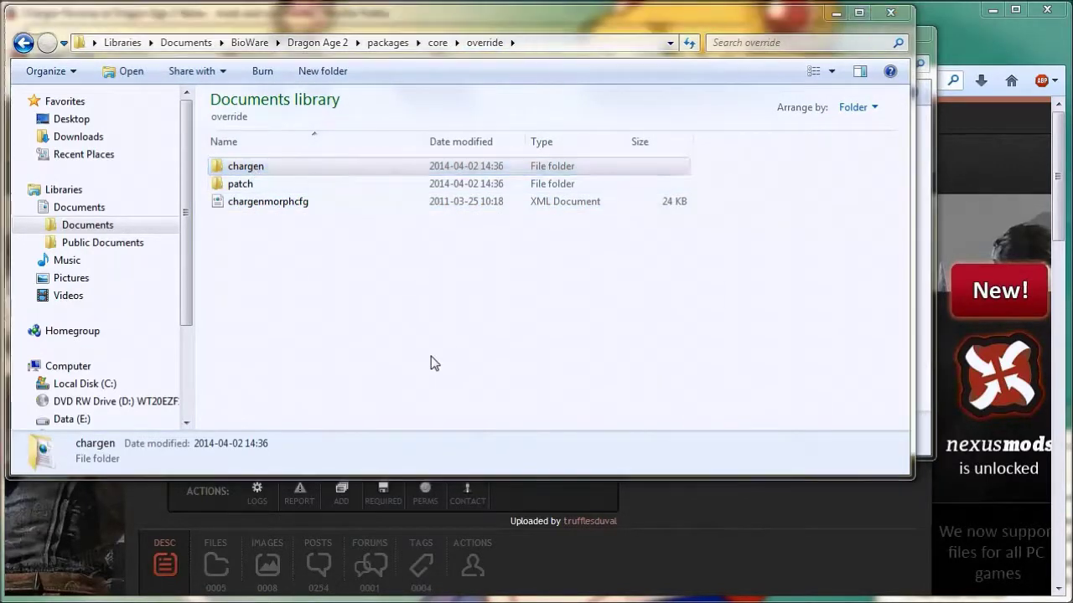
{"action": "key", "text": "Delete"}
{"action": "left_click", "coordinate": [577, 358]}
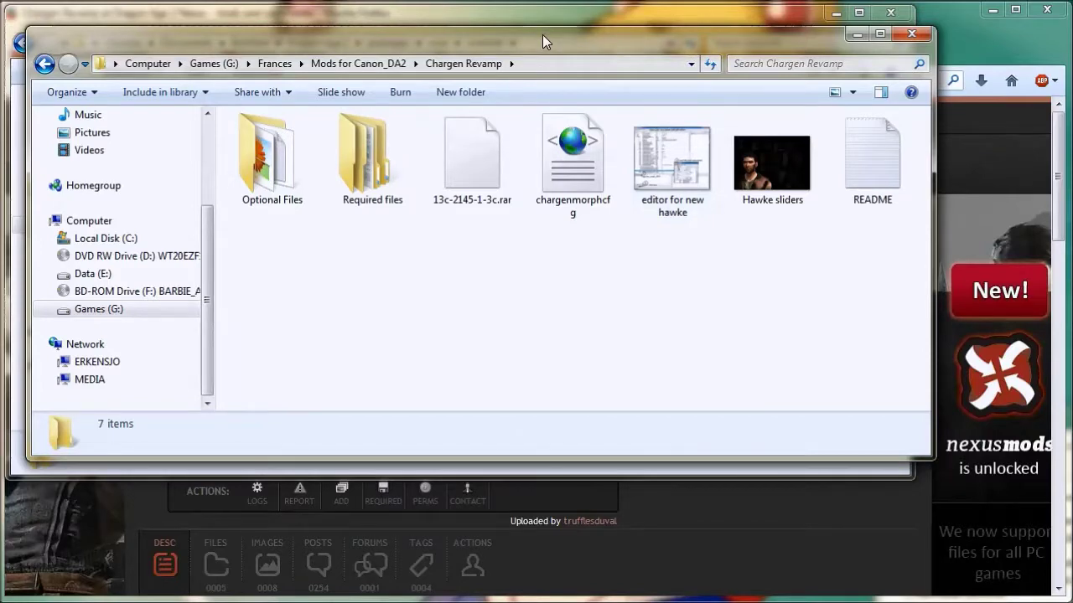
{"action": "left_click", "coordinate": [911, 34]}
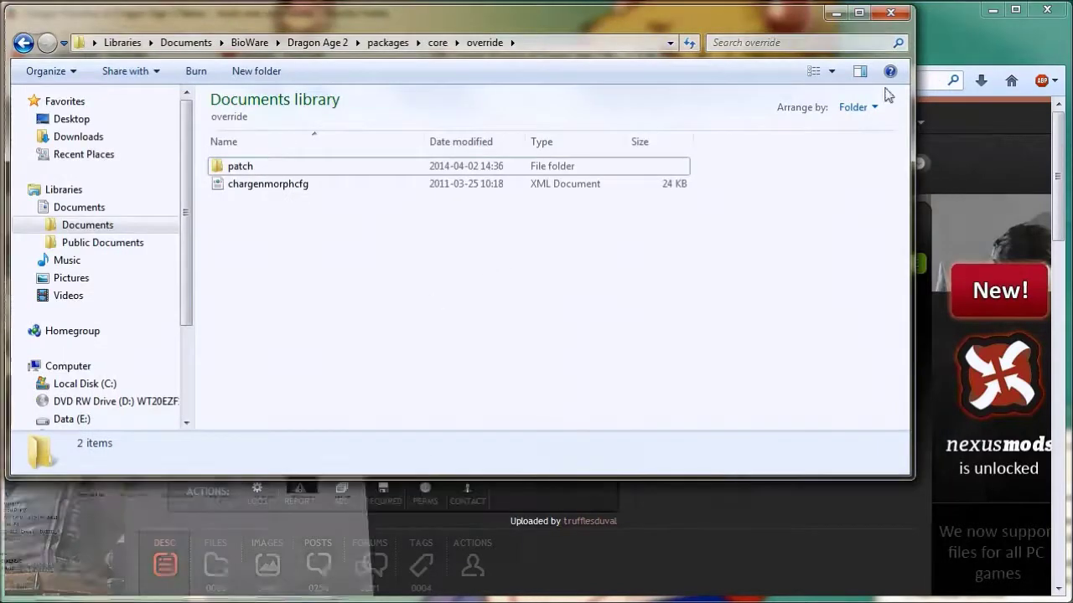
- Browse from Documents through BioWare > Dragon Age 2 > packages > core > override and check the installed mod files
{"action": "left_click", "coordinate": [88, 227]}
{"action": "left_click", "coordinate": [259, 186]}
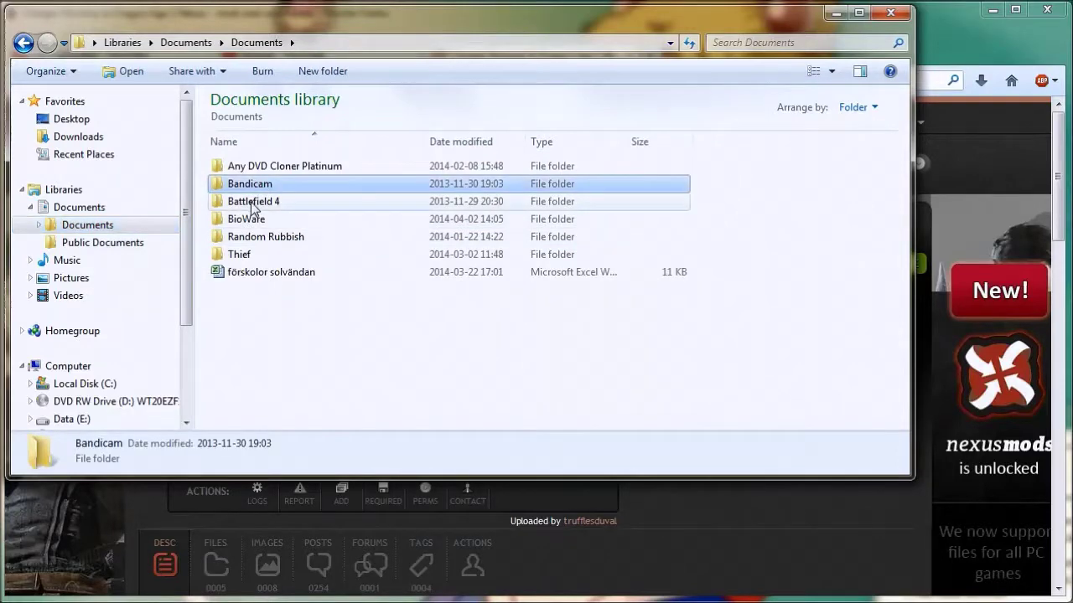
{"action": "double_click", "coordinate": [256, 221]}
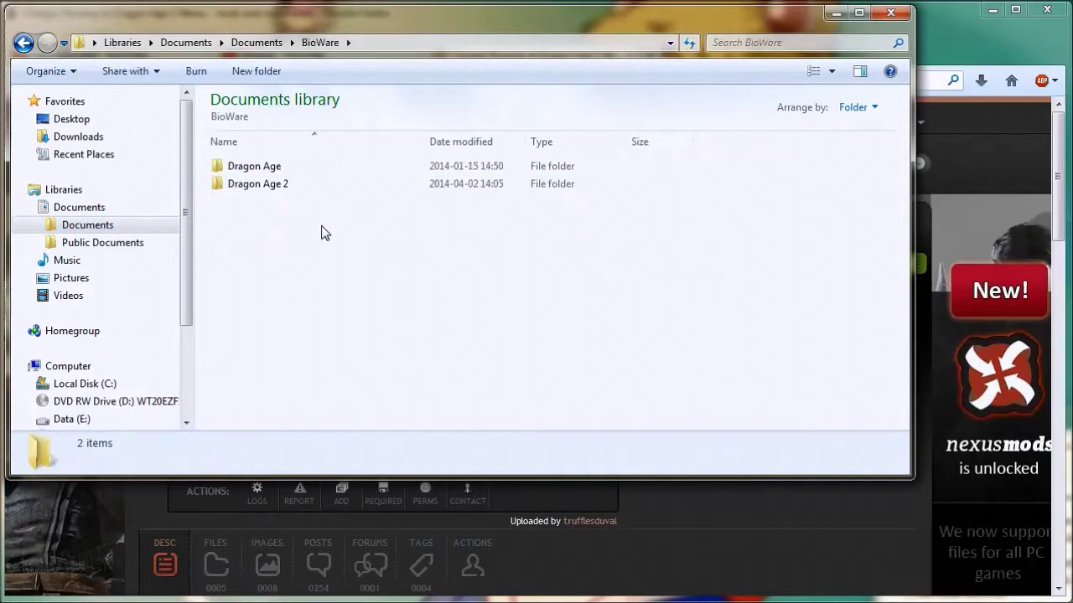
{"action": "double_click", "coordinate": [261, 186]}
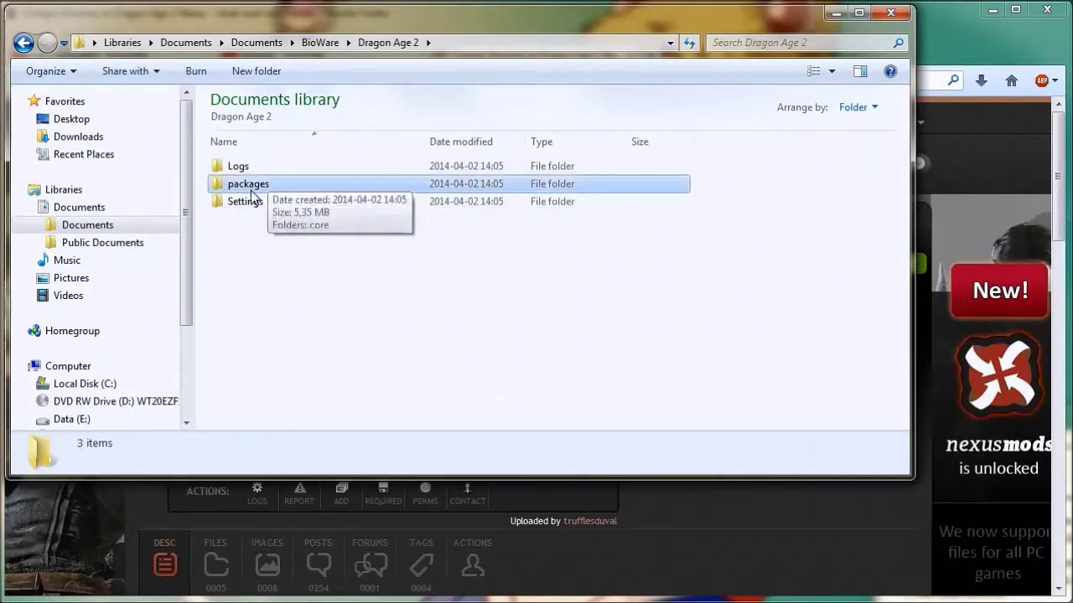
{"action": "double_click", "coordinate": [261, 183]}
{"action": "left_click", "coordinate": [236, 165]}
{"action": "double_click", "coordinate": [242, 164]}
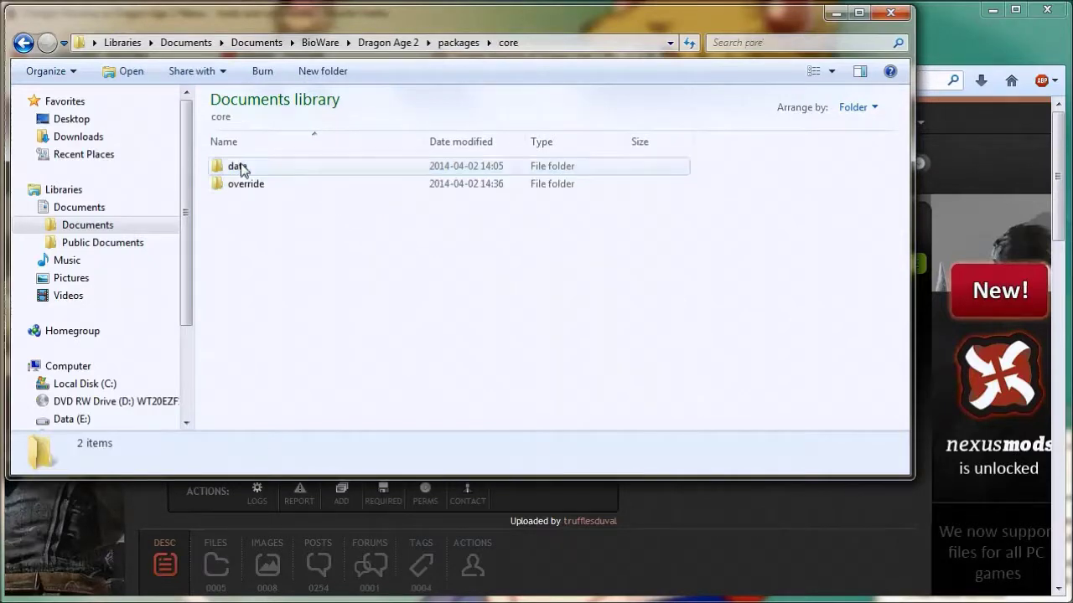
{"action": "double_click", "coordinate": [245, 185]}
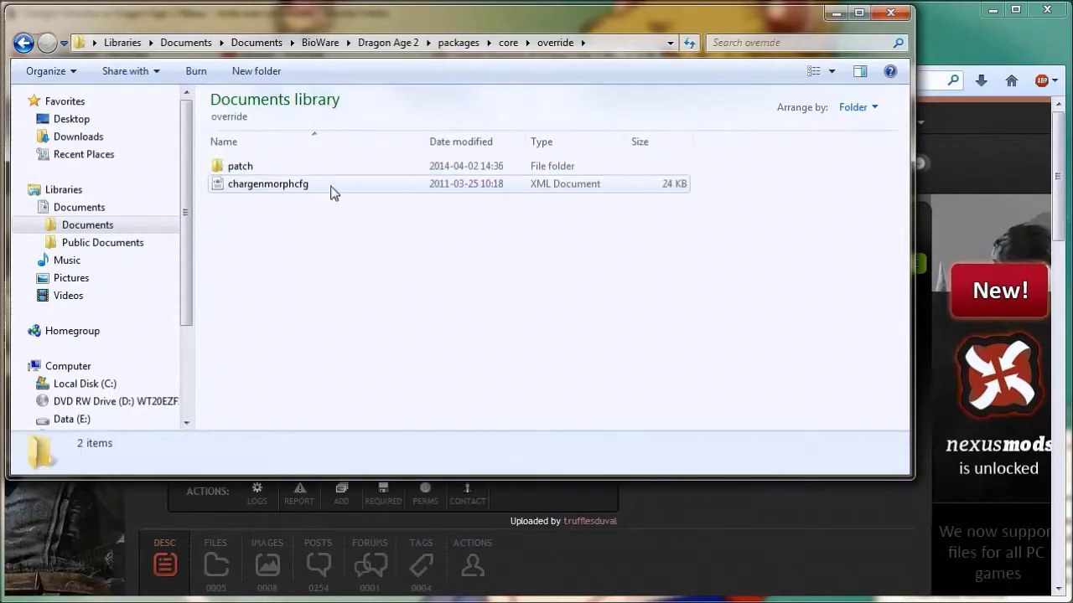
{"action": "left_click_drag", "start_coordinate": [263, 248], "coordinate": [234, 161]}
{"action": "left_click", "coordinate": [333, 256]}
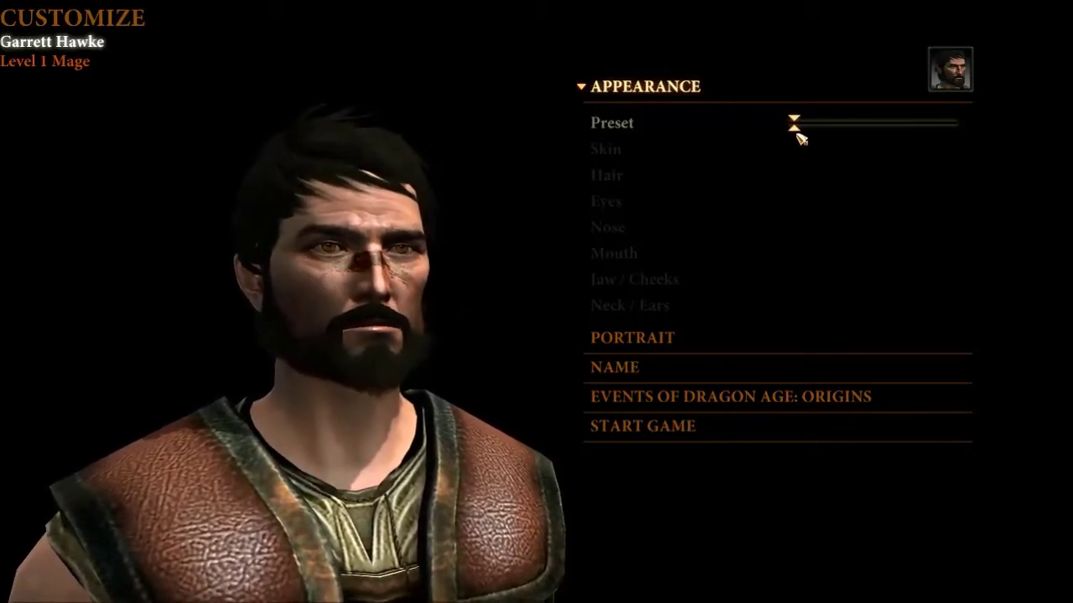
- Switch to the Dragon Age 2 character creator, choose the next appearance preset and give Hawke a facial tattoo
{"action": "left_click_drag", "start_coordinate": [361, 385], "coordinate": [402, 359]}
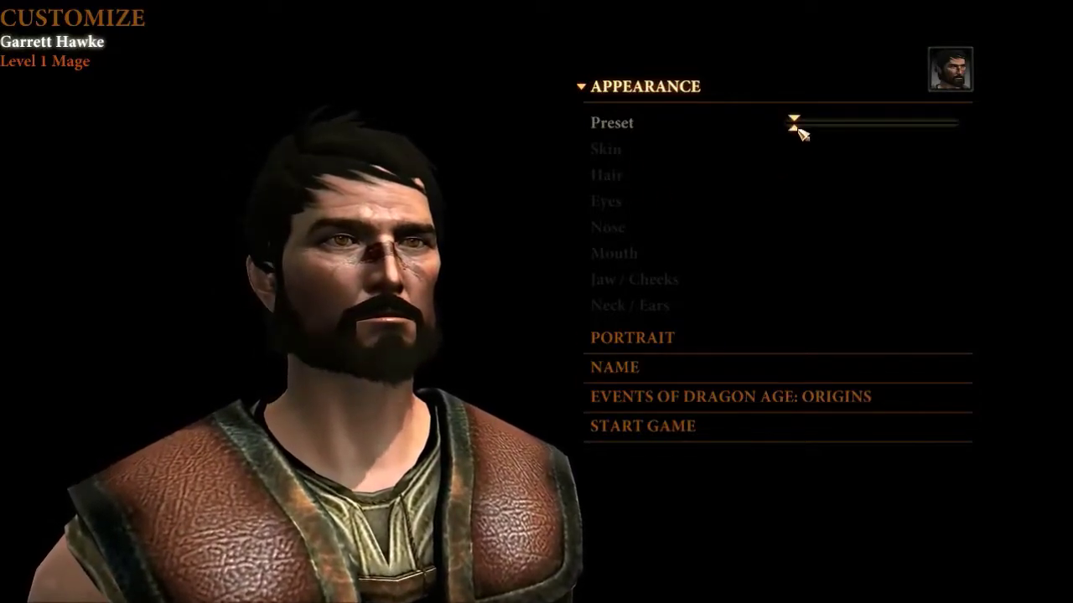
{"action": "left_click_drag", "start_coordinate": [801, 134], "coordinate": [802, 133]}
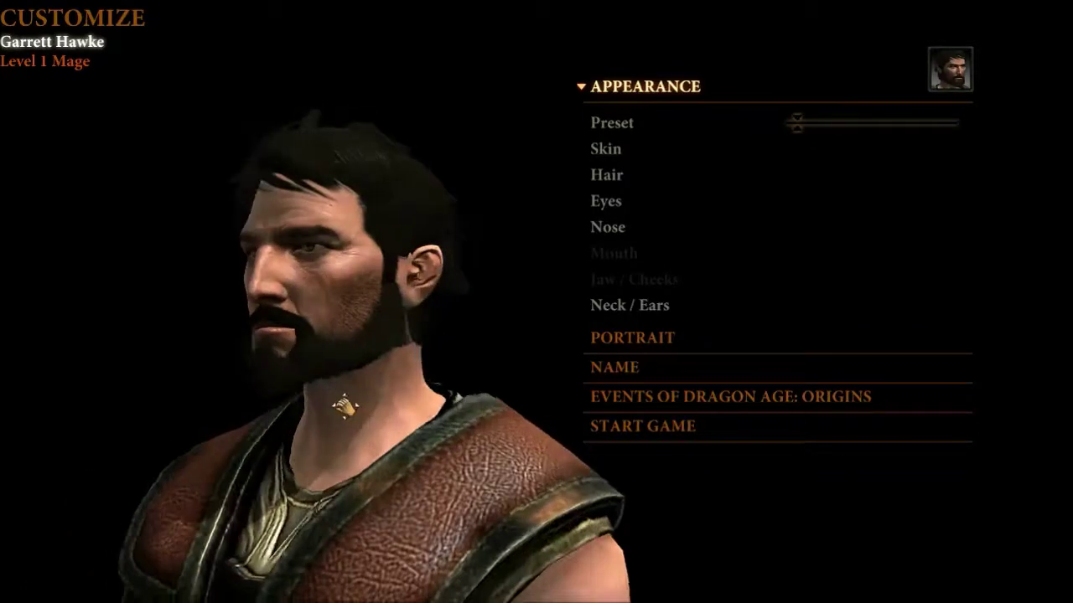
{"action": "left_click", "coordinate": [617, 151]}
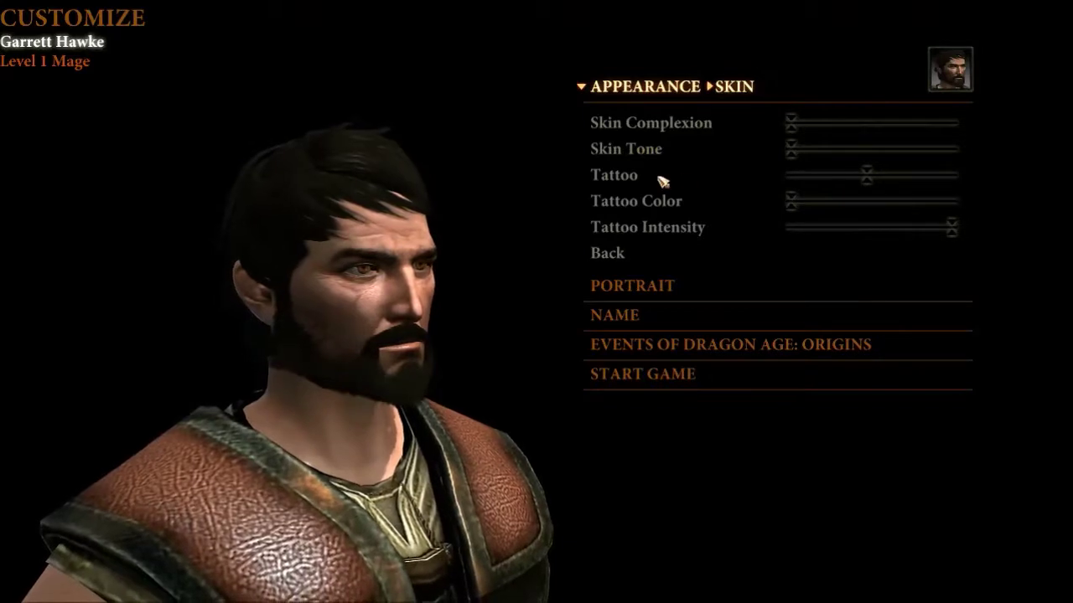
{"action": "left_click_drag", "start_coordinate": [872, 183], "coordinate": [848, 181]}
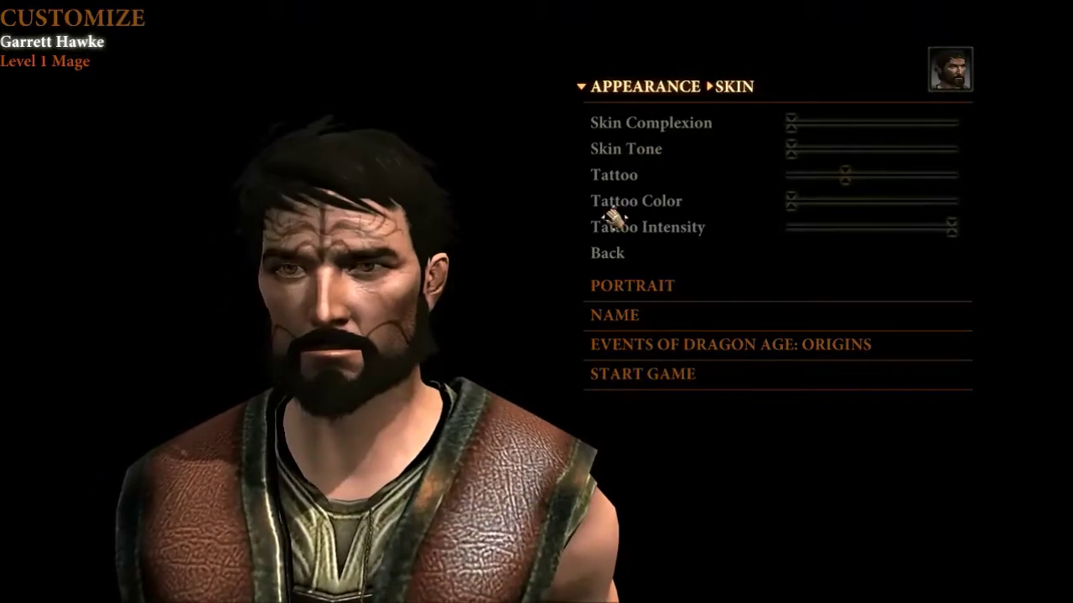
{"action": "left_click", "coordinate": [618, 87]}
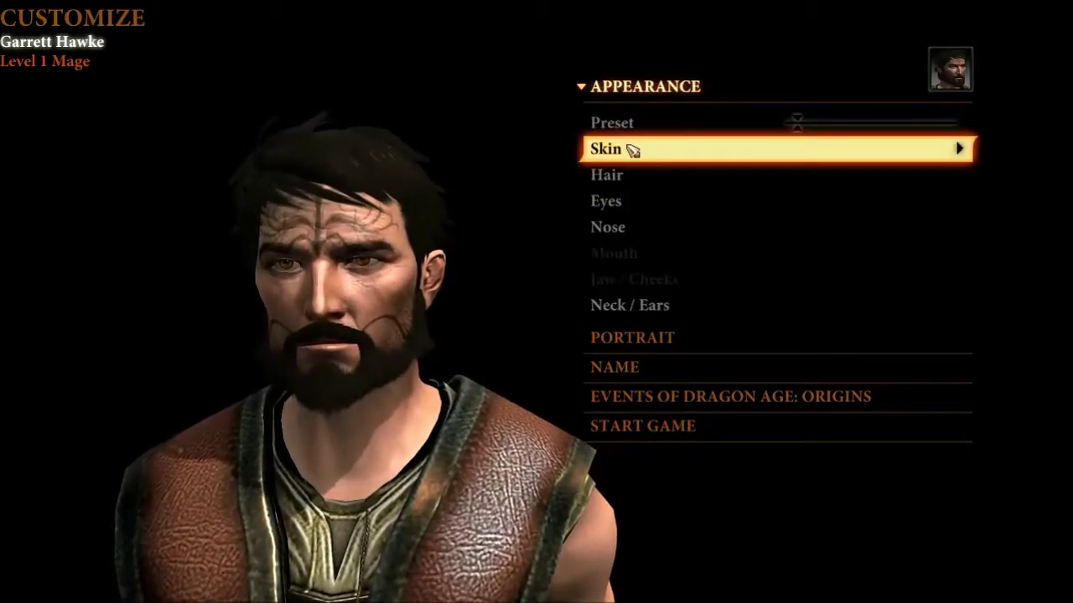
- Go through the appearance presets up to the white-haired elf with pointed ears and inspect him from several angles
{"action": "left_click", "coordinate": [807, 127]}
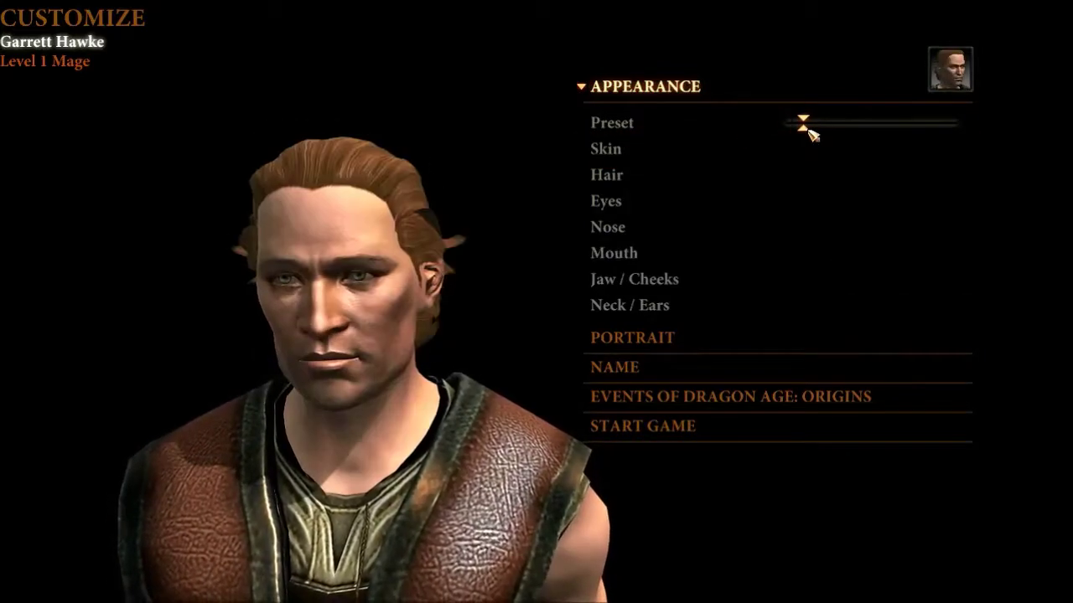
{"action": "left_click_drag", "start_coordinate": [815, 134], "coordinate": [955, 128]}
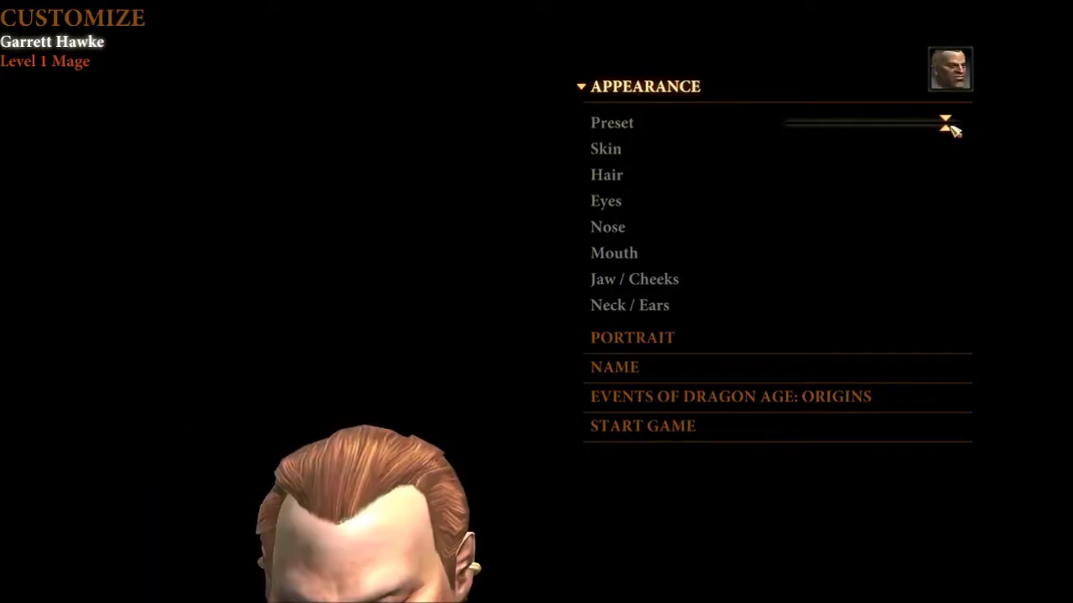
{"action": "left_click_drag", "start_coordinate": [453, 447], "coordinate": [646, 479]}
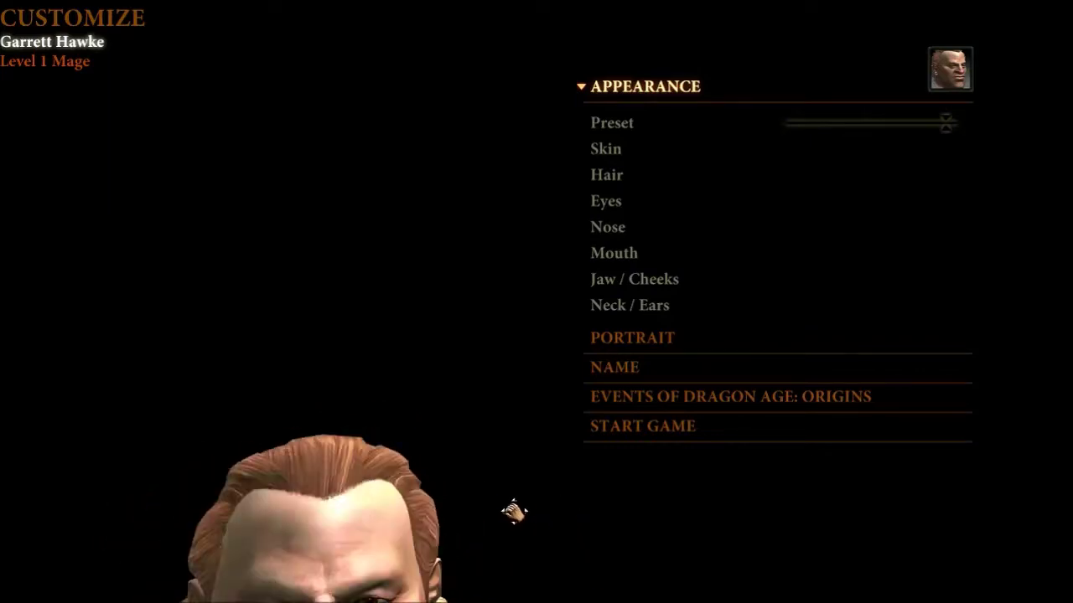
{"action": "left_click_drag", "start_coordinate": [502, 574], "coordinate": [506, 591]}
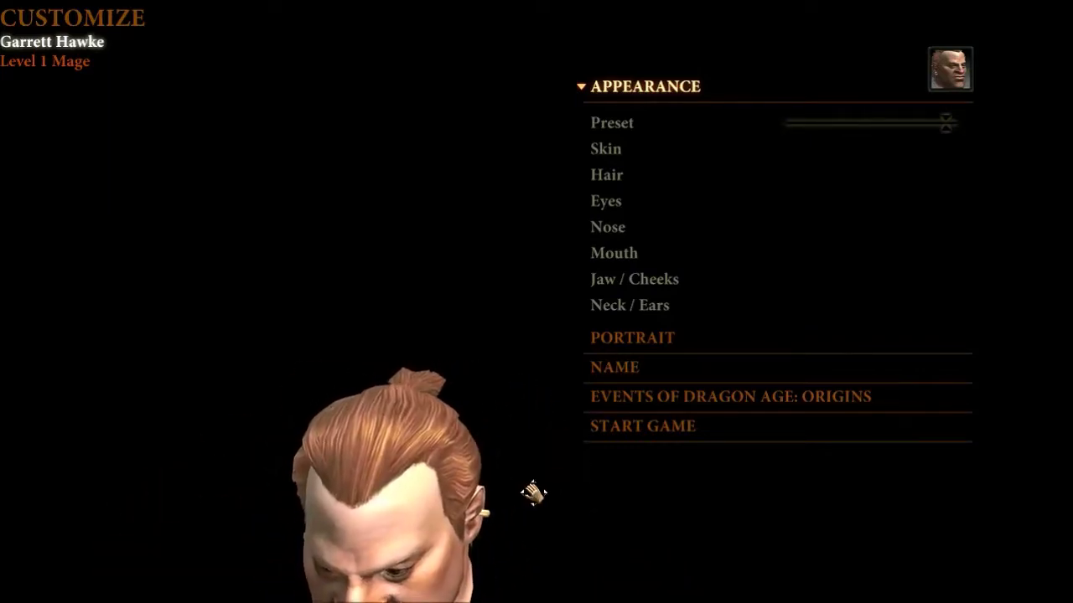
{"action": "left_click_drag", "start_coordinate": [954, 136], "coordinate": [956, 136]}
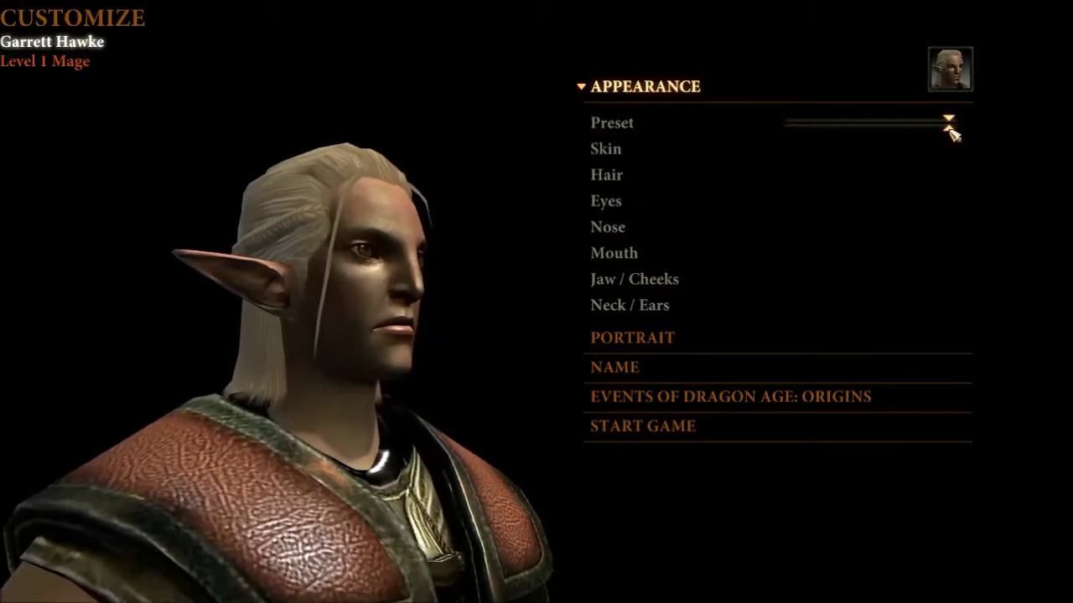
{"action": "left_click_drag", "start_coordinate": [948, 124], "coordinate": [953, 124]}
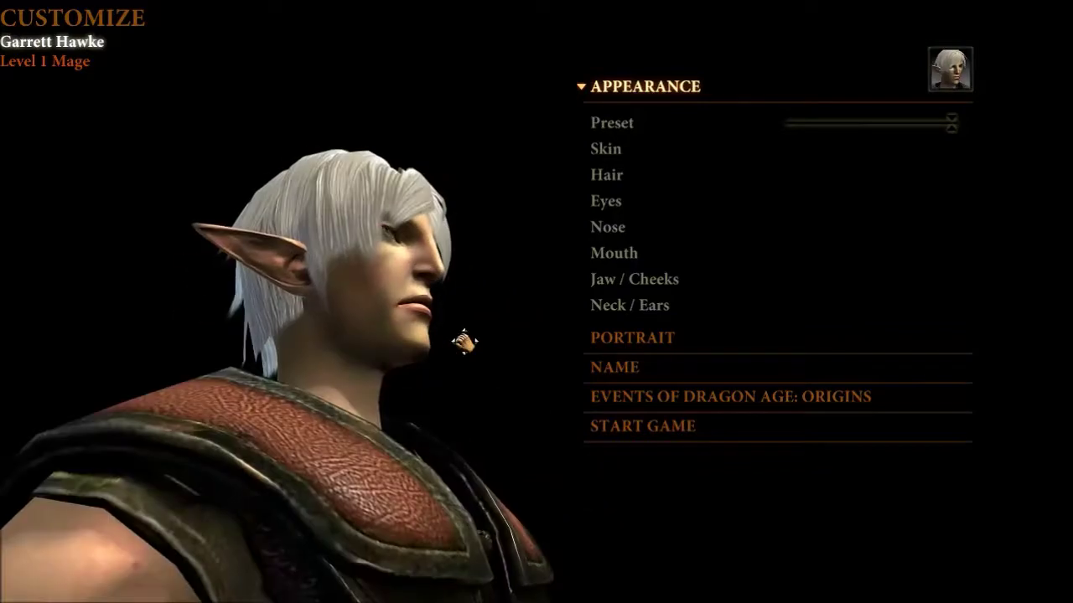
{"action": "left_click_drag", "start_coordinate": [324, 383], "coordinate": [437, 387]}
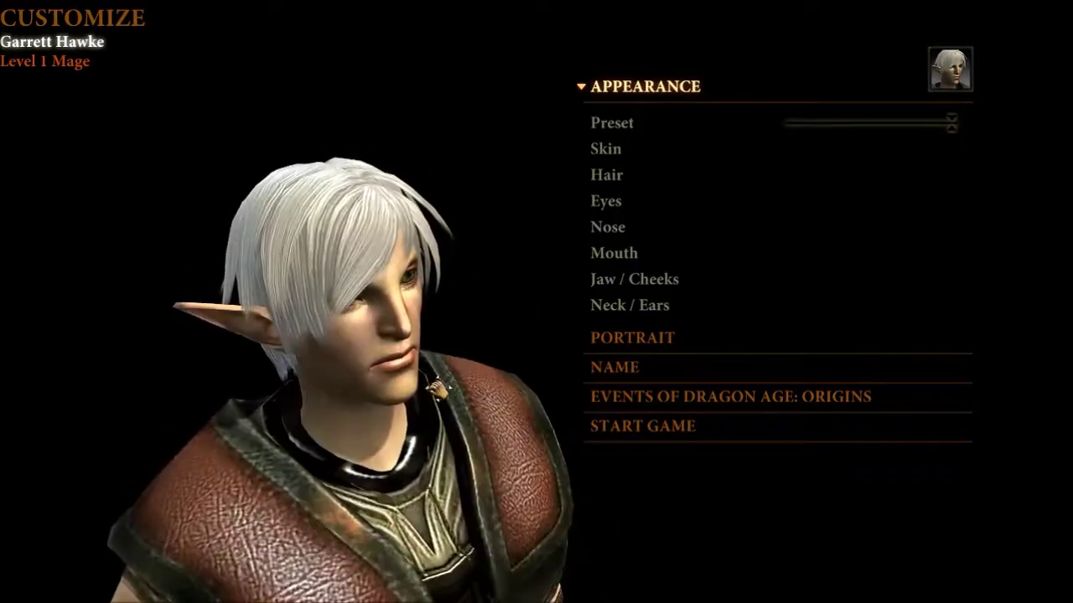
{"action": "left_click_drag", "start_coordinate": [366, 379], "coordinate": [447, 341]}
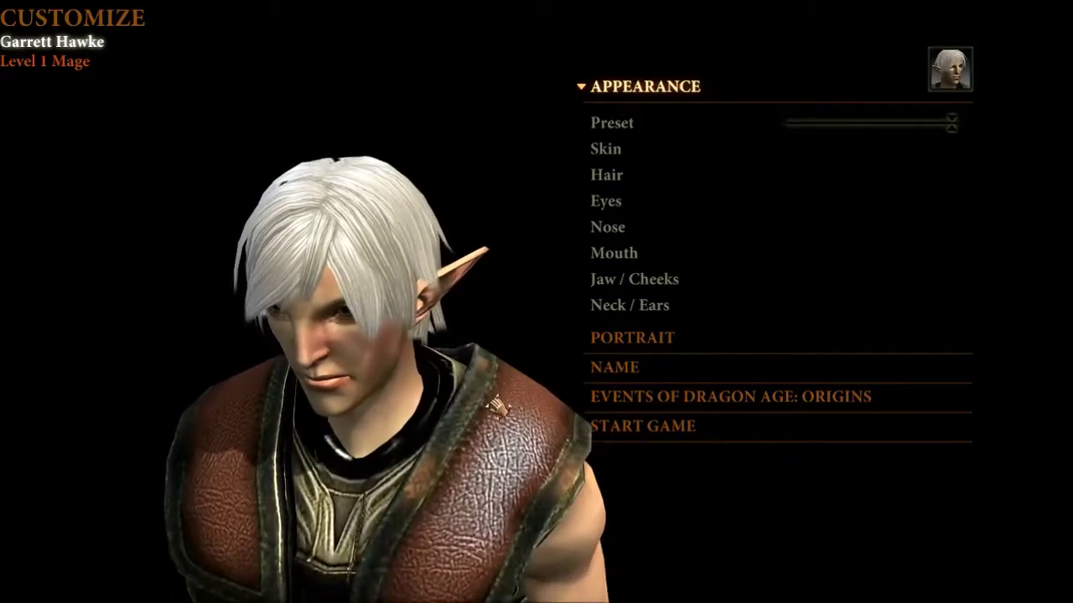
{"action": "left_click_drag", "start_coordinate": [453, 379], "coordinate": [479, 340]}
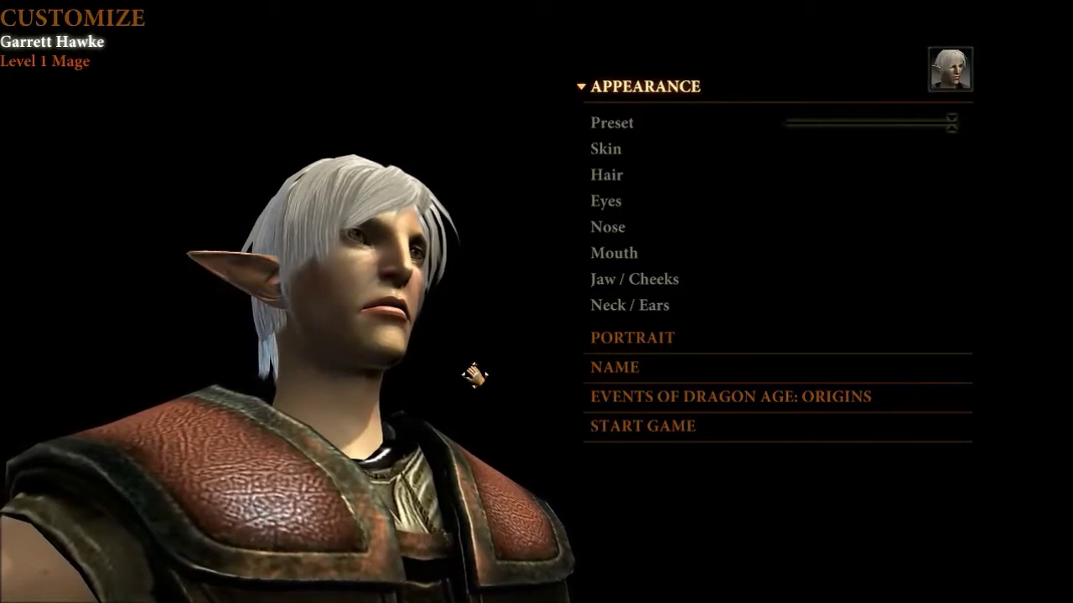
{"action": "left_click_drag", "start_coordinate": [450, 262], "coordinate": [429, 336]}
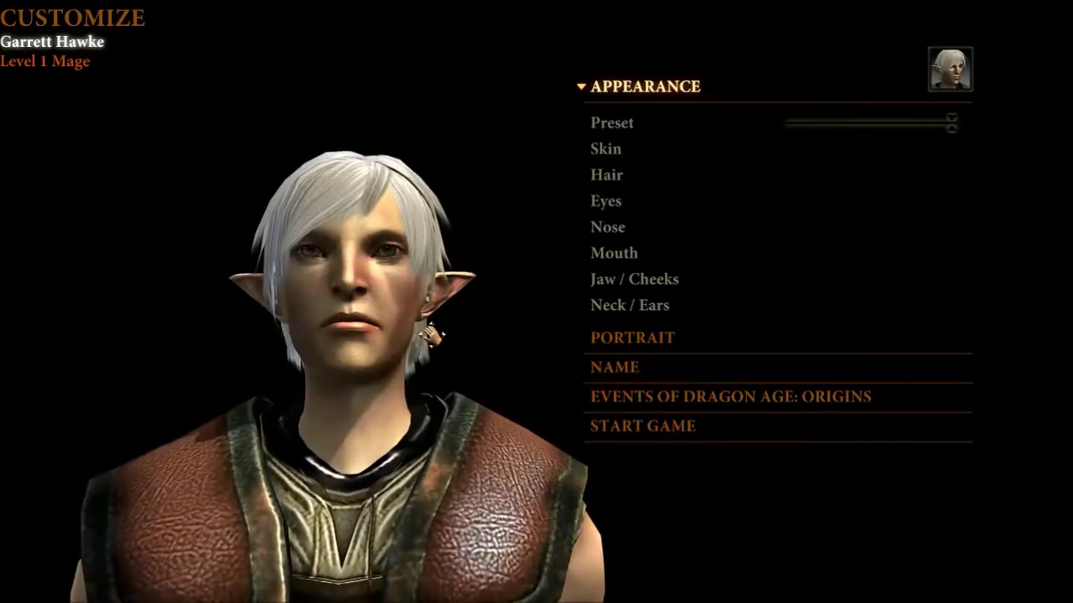